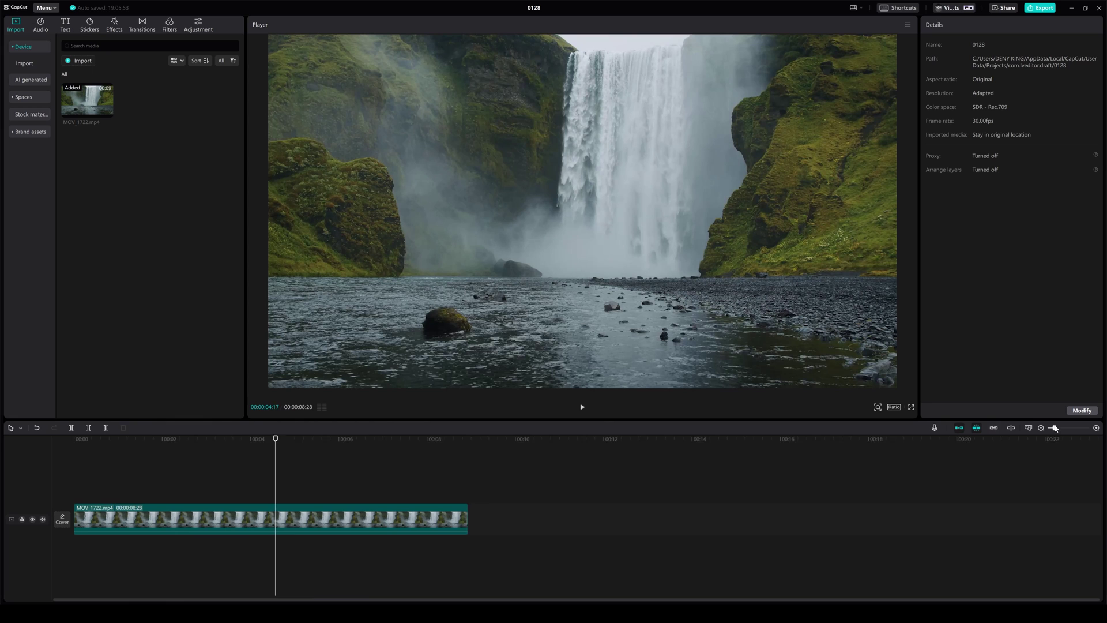
# Paste a waterfall clip copy two frames later on a new track, blended Brighten
pyautogui.moveTo(1054, 428); pyautogui.dragTo(1064, 428)
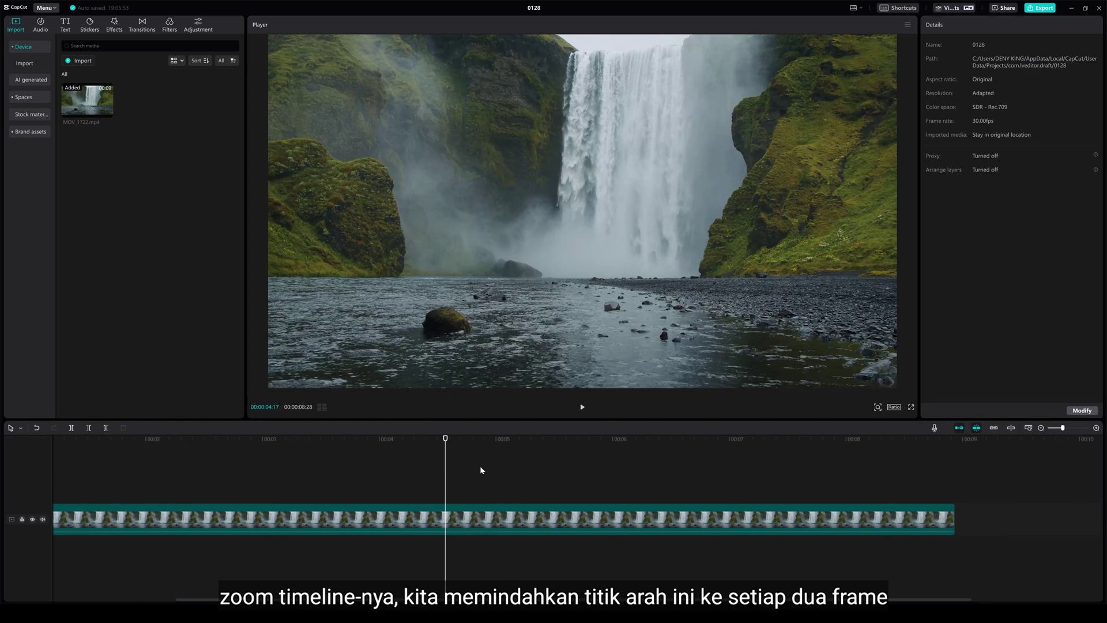
pyautogui.moveTo(445, 440); pyautogui.dragTo(38, 438)
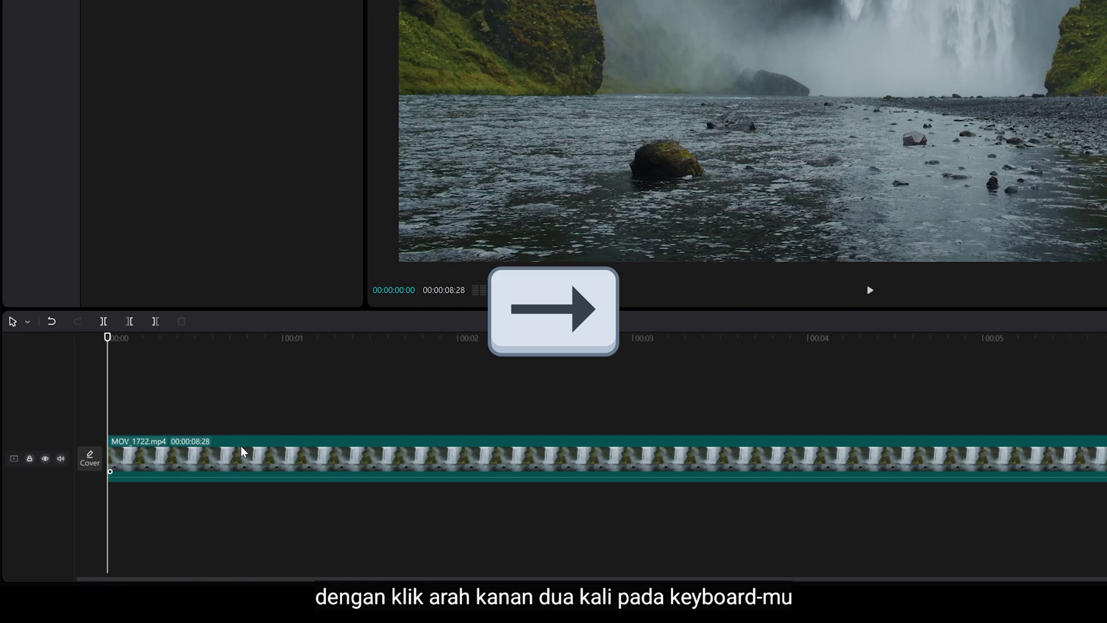
pyautogui.press('Right')
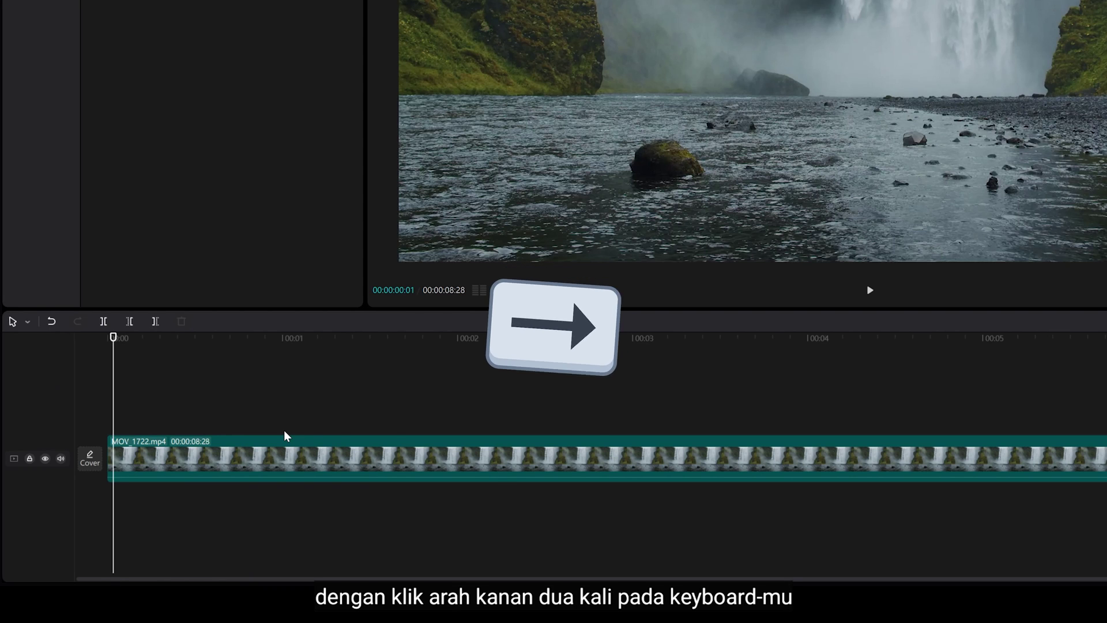
pyautogui.press('Right')
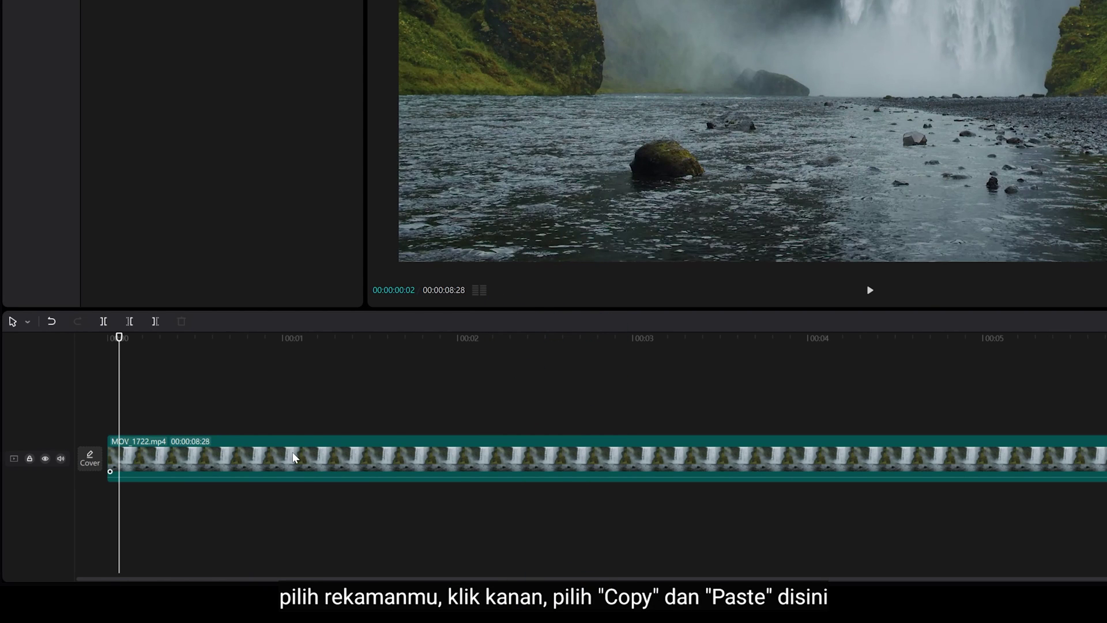
pyautogui.click(294, 457)
pyautogui.rightClick(294, 457)
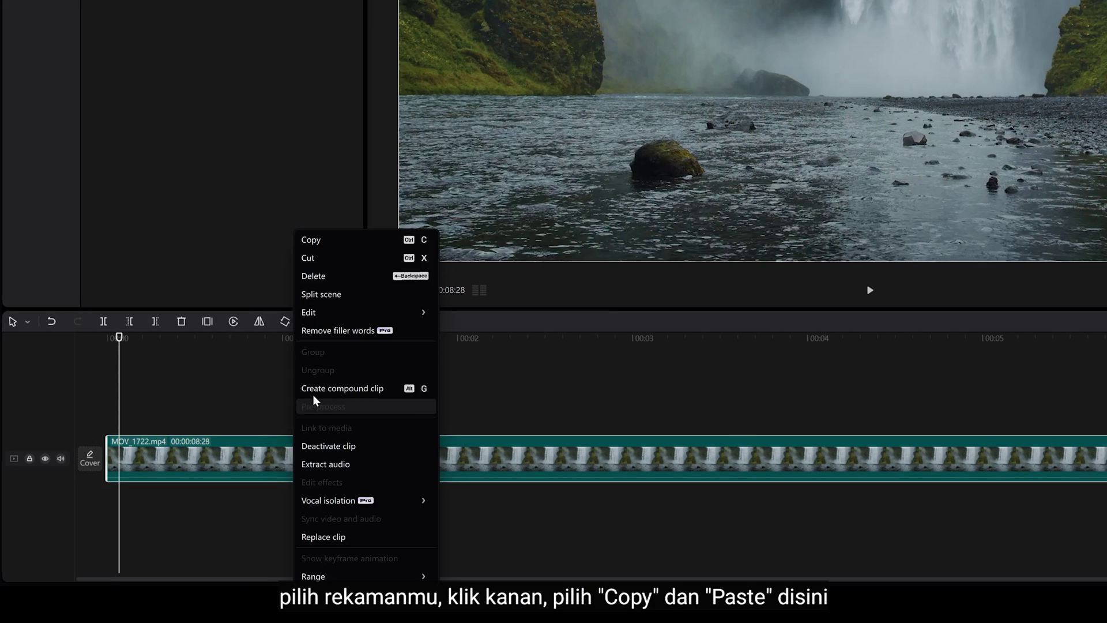
pyautogui.click(354, 245)
pyautogui.rightClick(223, 378)
pyautogui.click(238, 386)
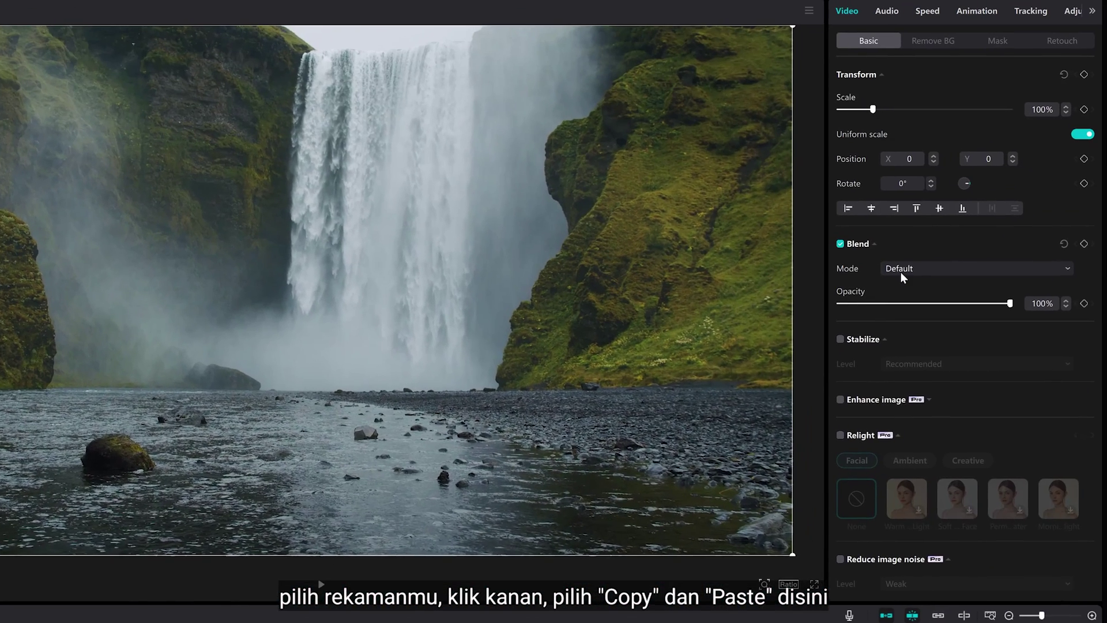
pyautogui.click(910, 269)
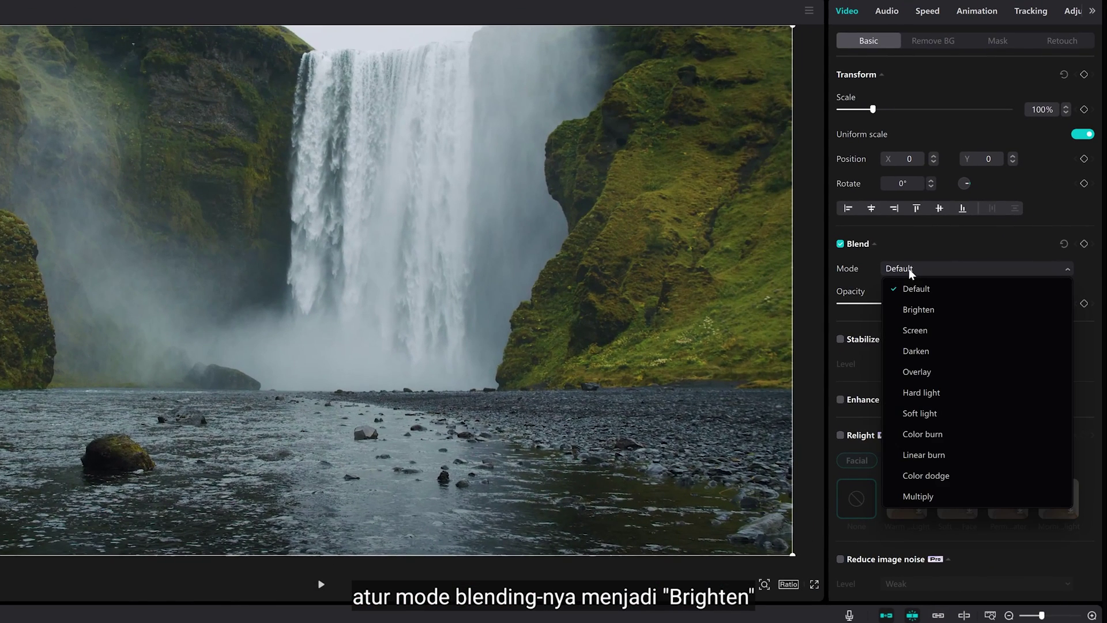
pyautogui.click(929, 312)
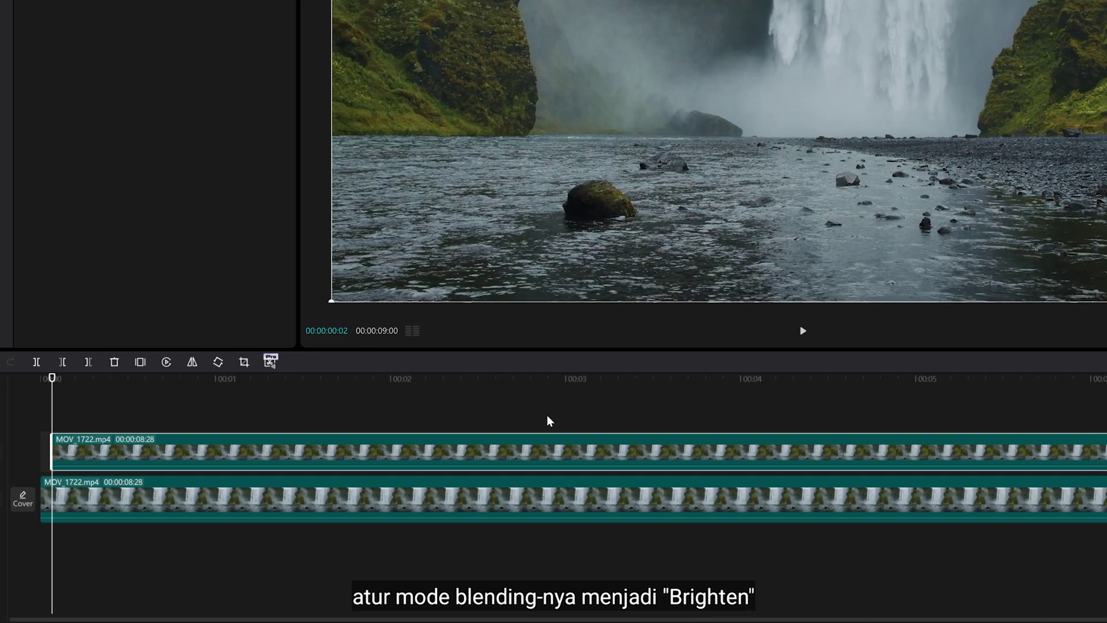
# Paste a second waterfall copy on a new top track, starting a few frames later
pyautogui.press('Right')
pyautogui.press('Right')
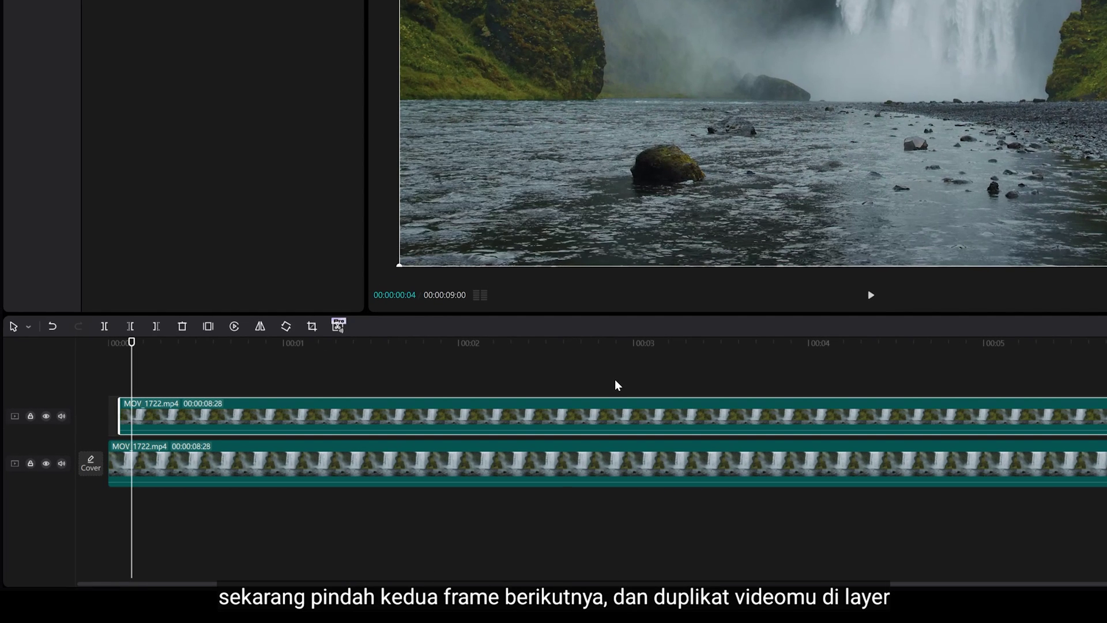
pyautogui.rightClick(592, 416)
pyautogui.click(610, 245)
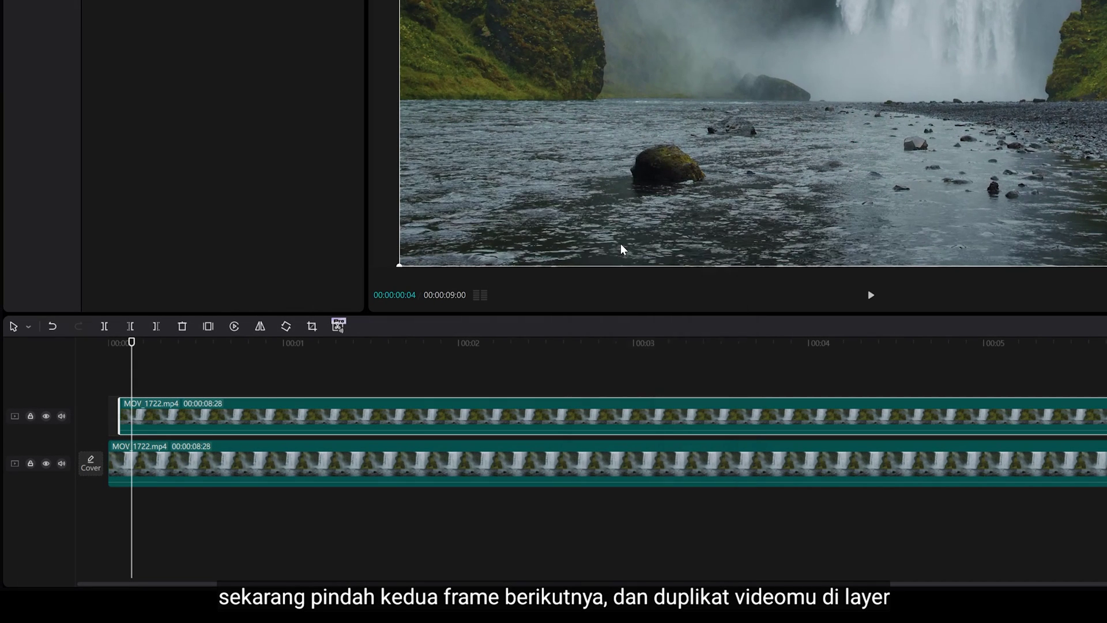
pyautogui.rightClick(272, 364)
pyautogui.click(290, 374)
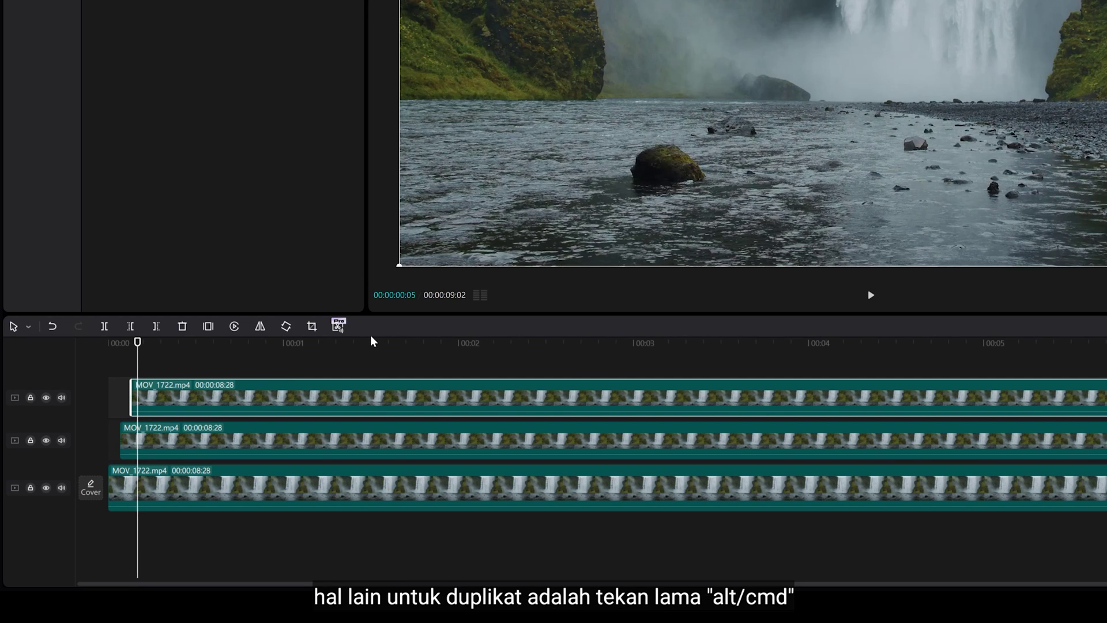
# Alt-drag three more waterfall copies onto new tracks, each starting a frame or two later
pyautogui.press('Right')
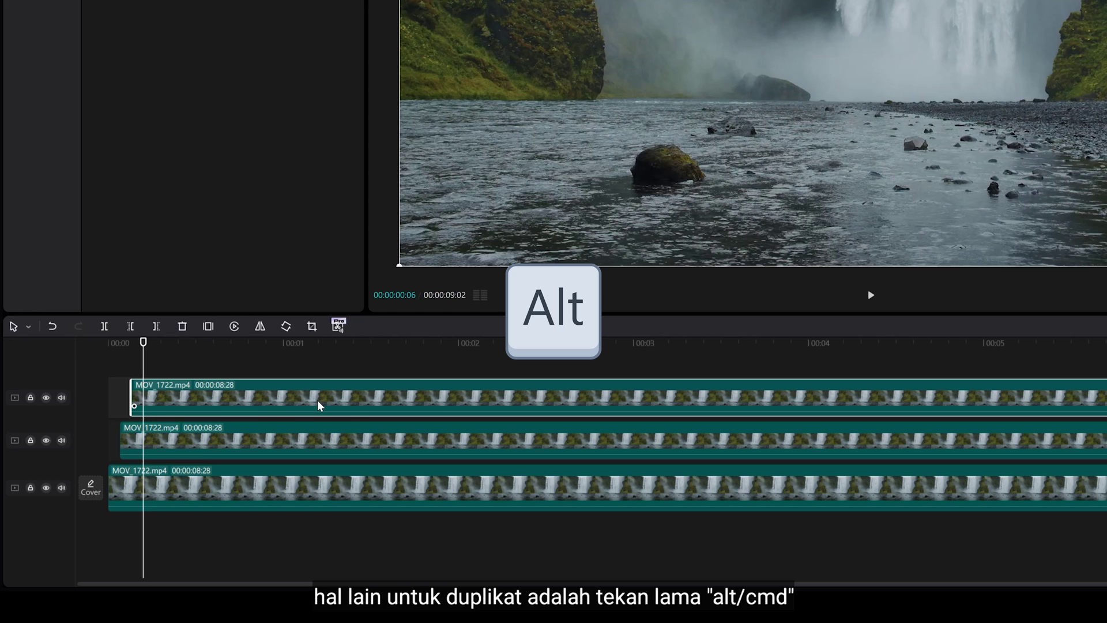
pyautogui.moveTo(317, 400); pyautogui.dragTo(329, 365)
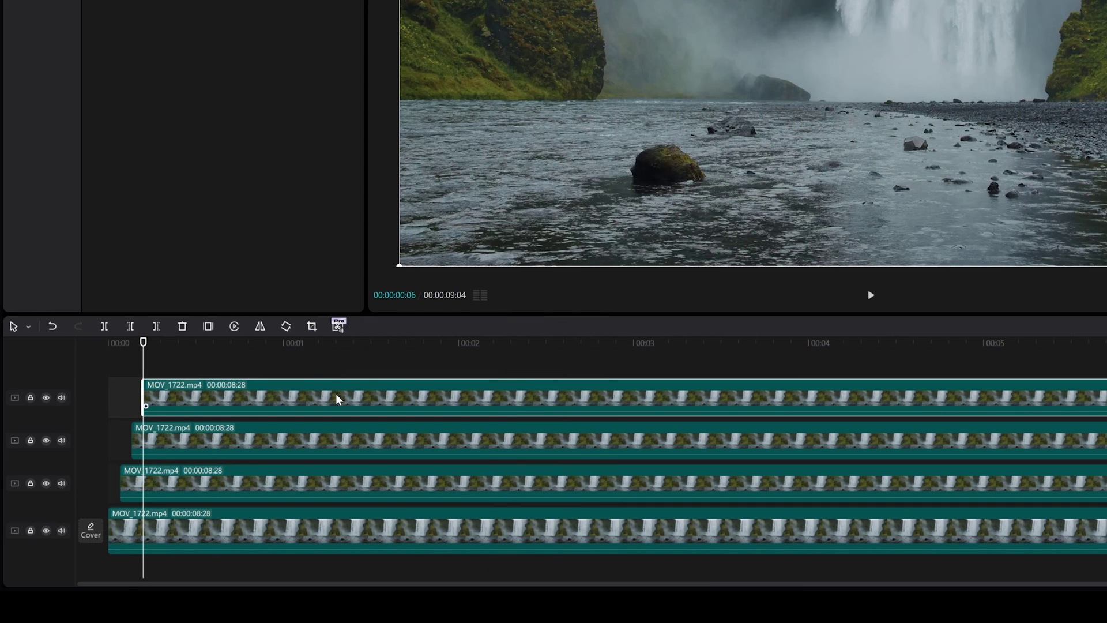
pyautogui.press('Right')
pyautogui.press('Right')
pyautogui.moveTo(337, 399); pyautogui.dragTo(348, 363)
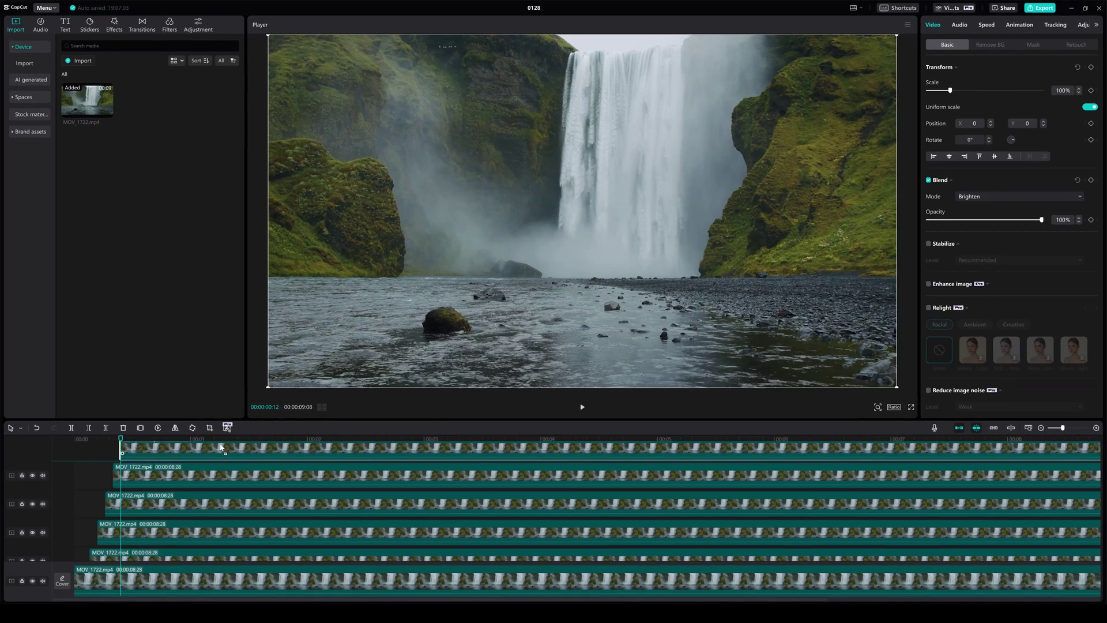
pyautogui.press('Right')
pyautogui.press('Right')
pyautogui.moveTo(217, 455)
pyautogui.mouseDown()
pyautogui.moveTo(219, 419)
pyautogui.moveTo(185, 446)
pyautogui.moveTo(237, 451)
pyautogui.moveTo(199, 450)
pyautogui.moveTo(217, 454)
pyautogui.mouseUp()
pyautogui.press('Right')
pyautogui.press('Right')
pyautogui.press('Right')
pyautogui.press('Right')
pyautogui.press('Right')
pyautogui.press('Right')
pyautogui.press('Right')
pyautogui.press('Right')
pyautogui.press('Right')
pyautogui.press('Right')
pyautogui.press('Right')
pyautogui.press('Right')
pyautogui.press('Right')
pyautogui.press('Right')
pyautogui.press('Right')
pyautogui.press('Right')
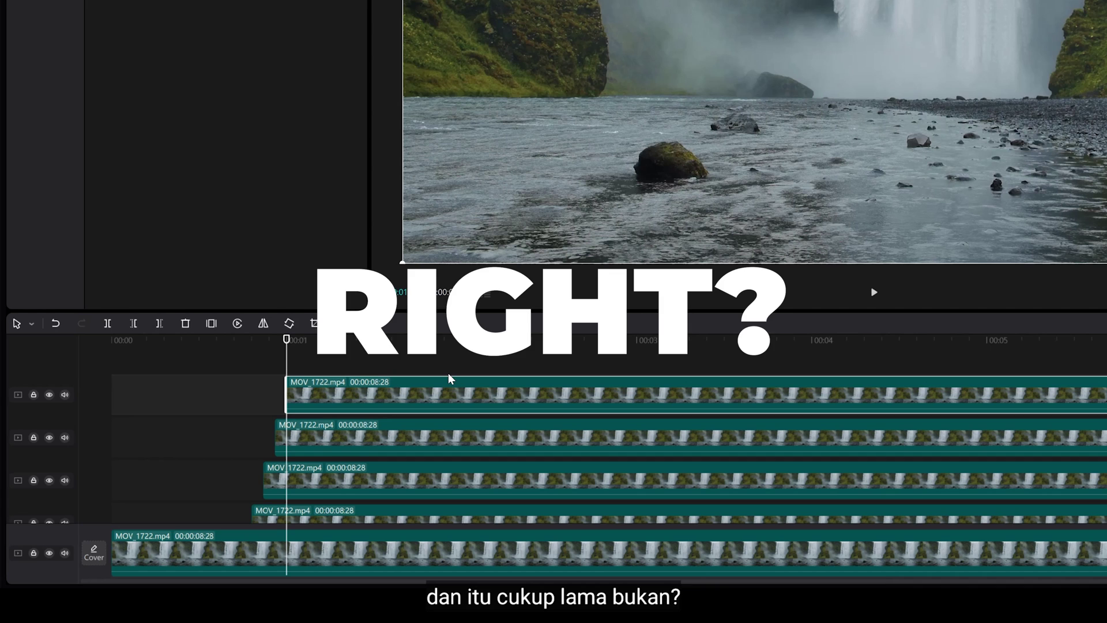
# Merge all the stacked waterfall clips into the compound clip Compound clip2
pyautogui.moveTo(451, 378); pyautogui.dragTo(579, 528)
pyautogui.rightClick(571, 522)
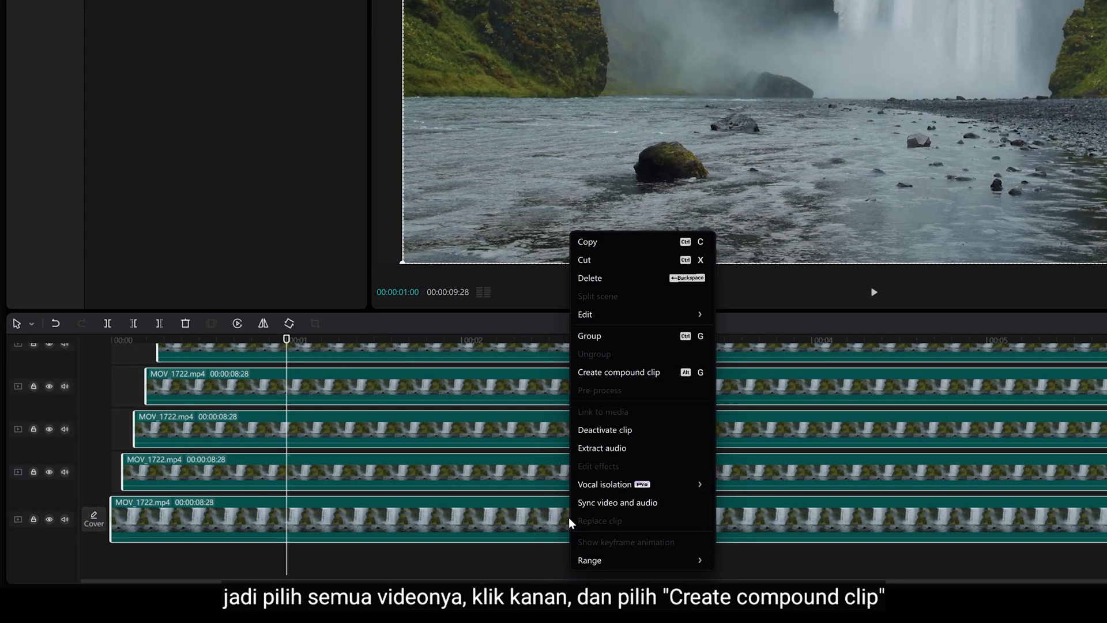
pyautogui.click(602, 372)
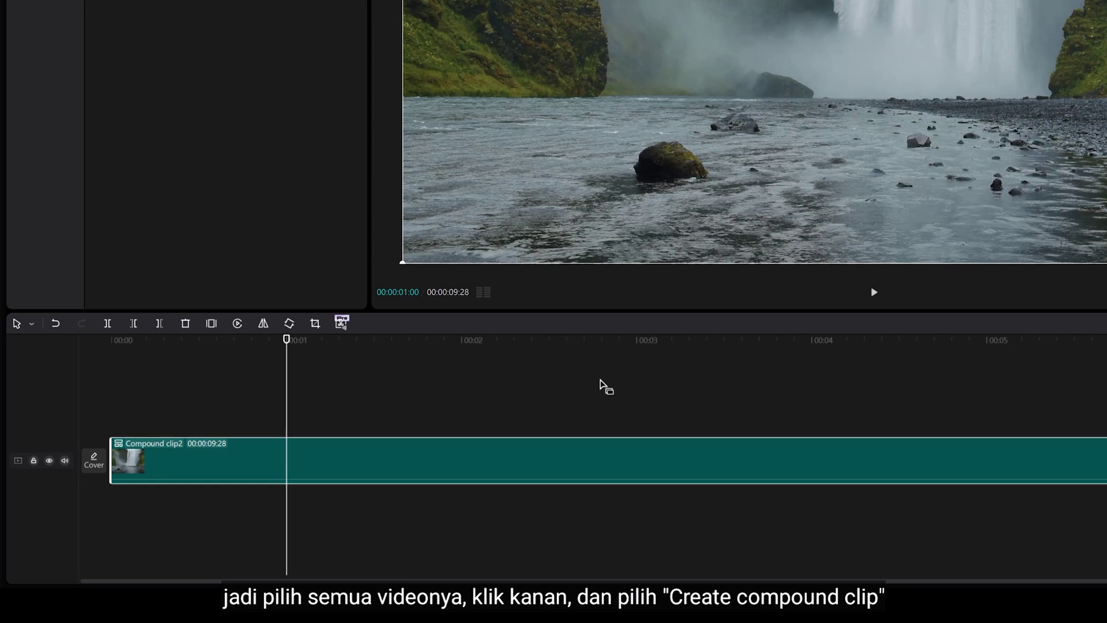
# Paste Compound clip2 copies onto new tracks one second apart, blended Brighten
pyautogui.rightClick(358, 471)
pyautogui.click(375, 244)
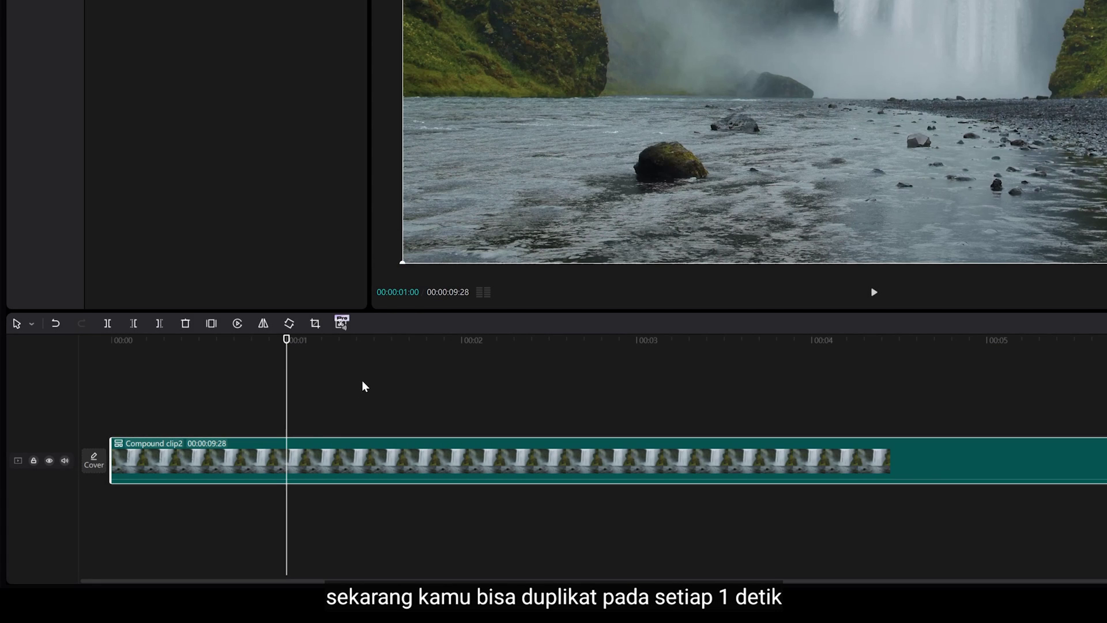
pyautogui.rightClick(358, 395)
pyautogui.click(388, 403)
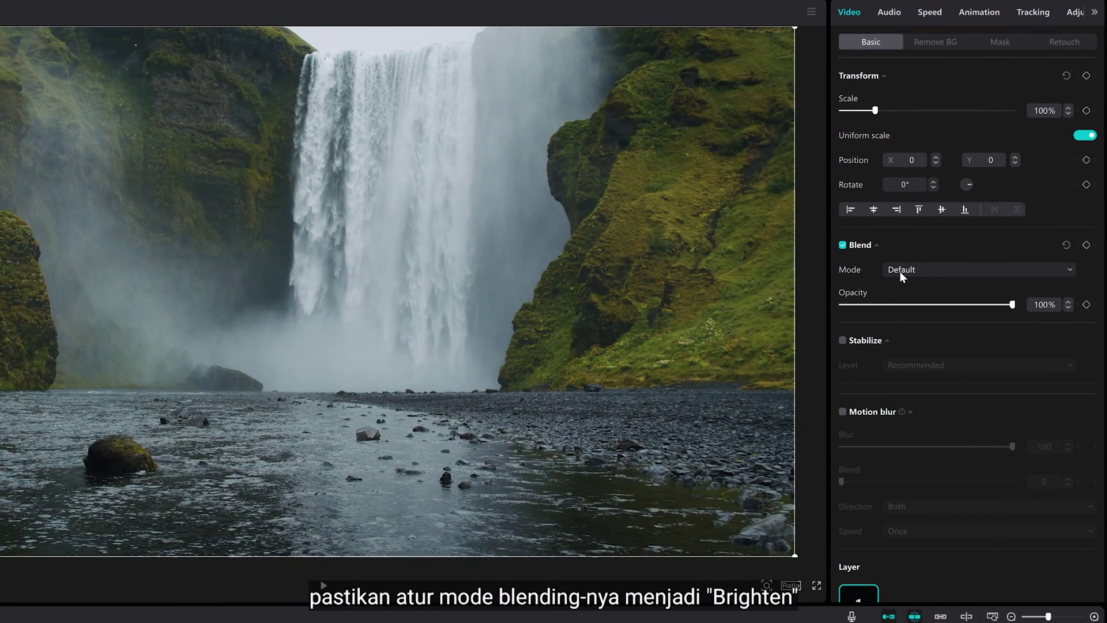
pyautogui.click(900, 273)
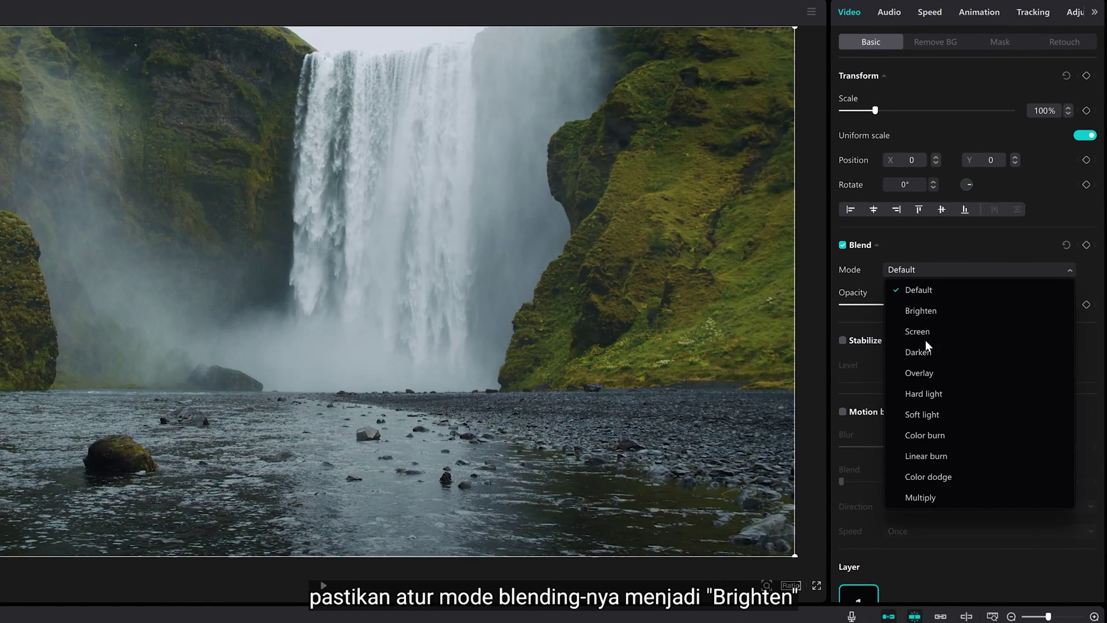
pyautogui.click(918, 312)
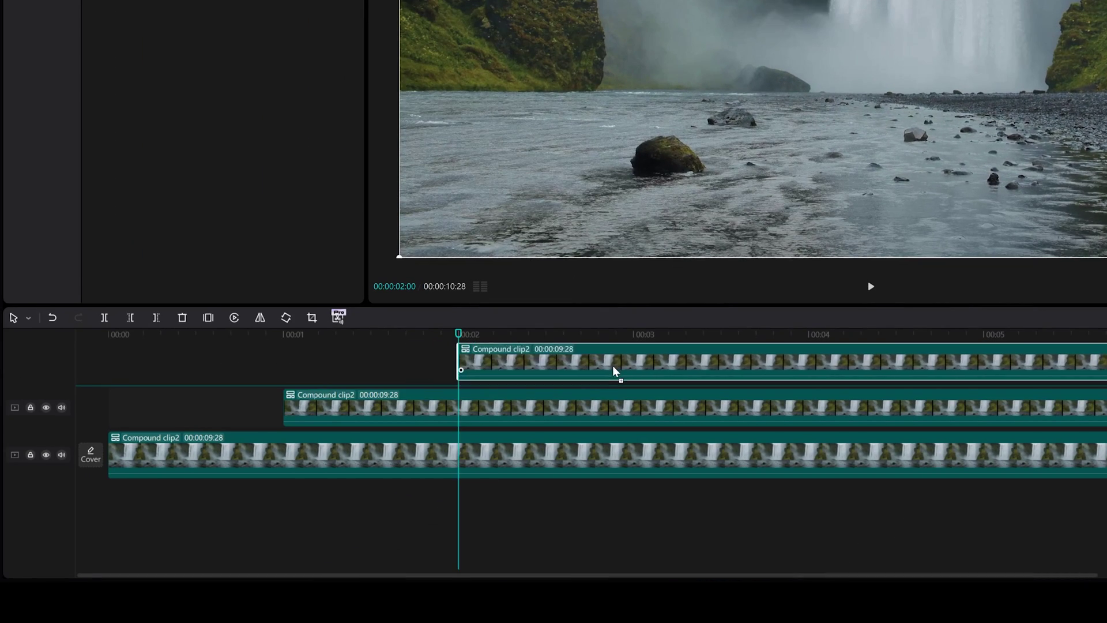
pyautogui.click(632, 335)
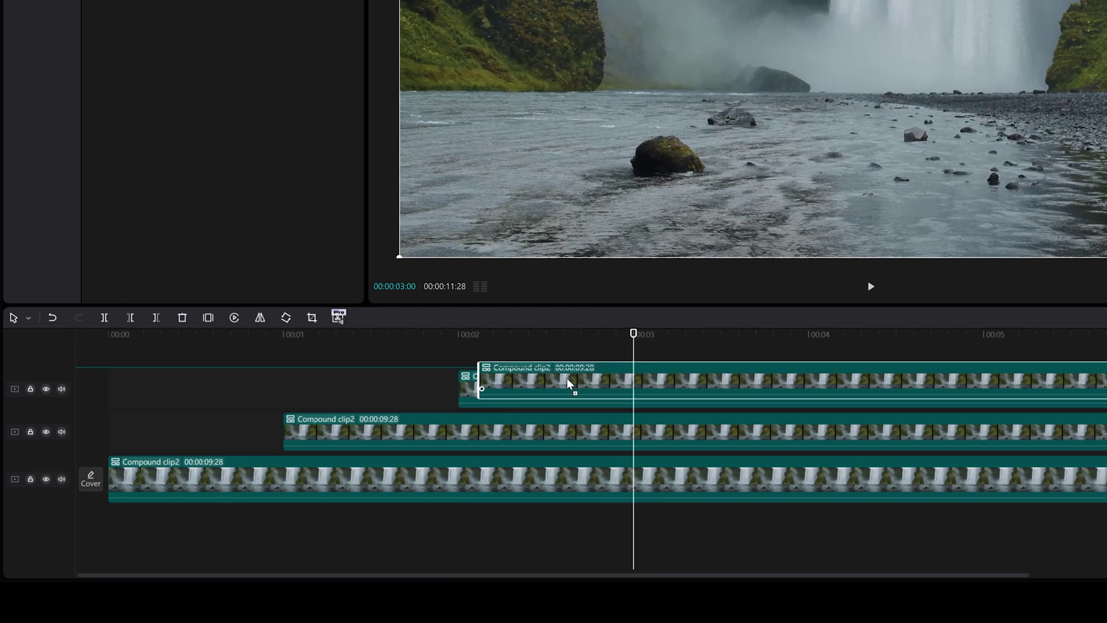
pyautogui.hotkey('ctrl', 'v')
pyautogui.hotkey('ctrl', 'v')
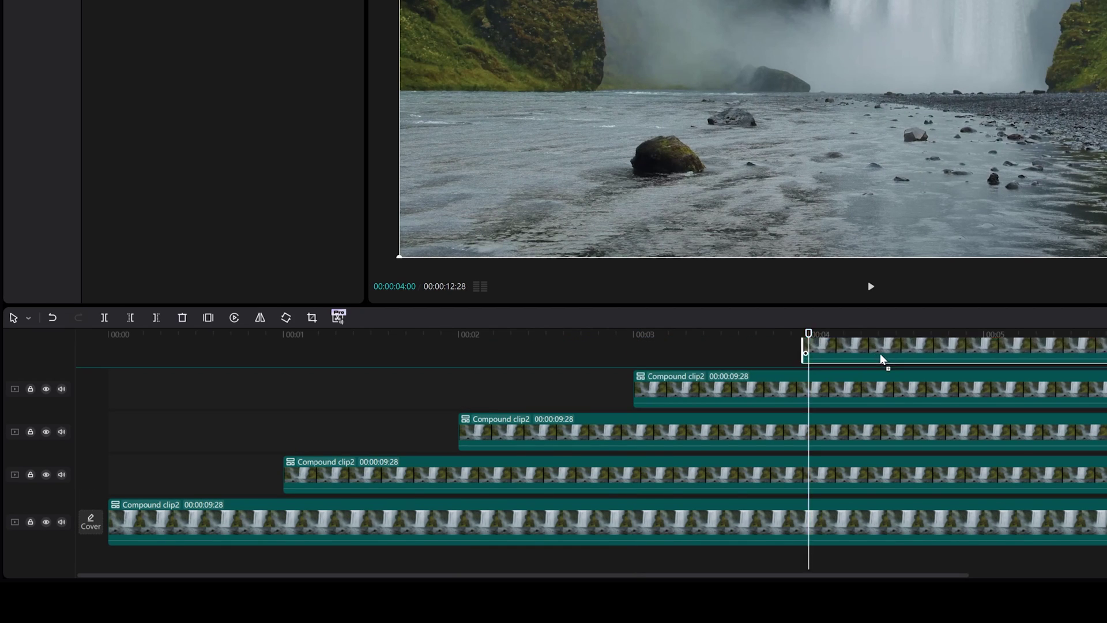
pyautogui.click(983, 334)
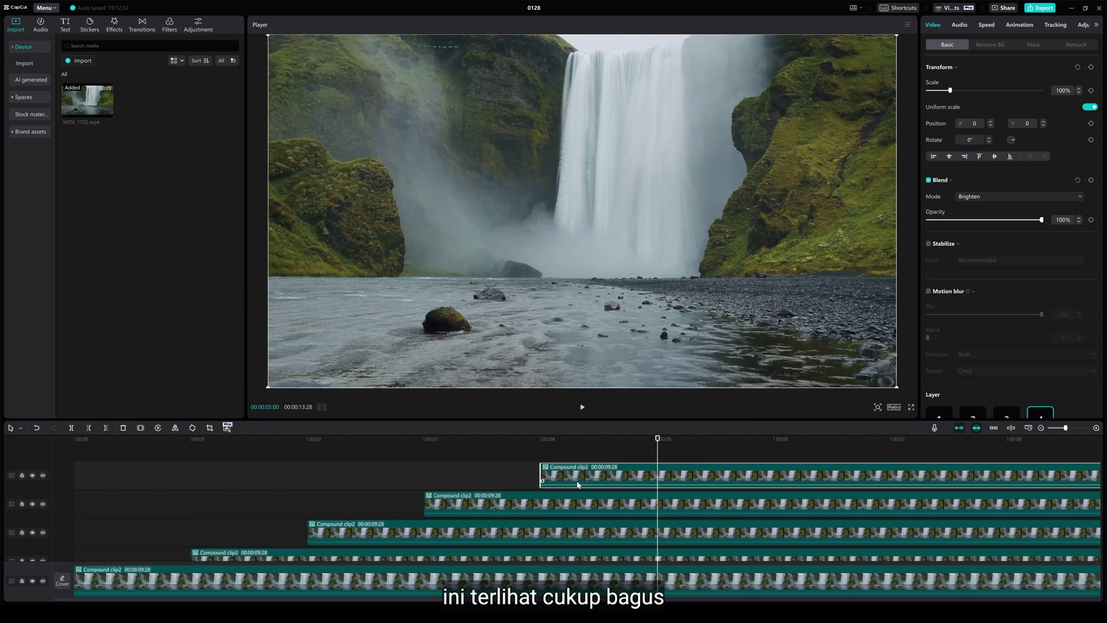
pyautogui.hotkey('ctrl', 'v')
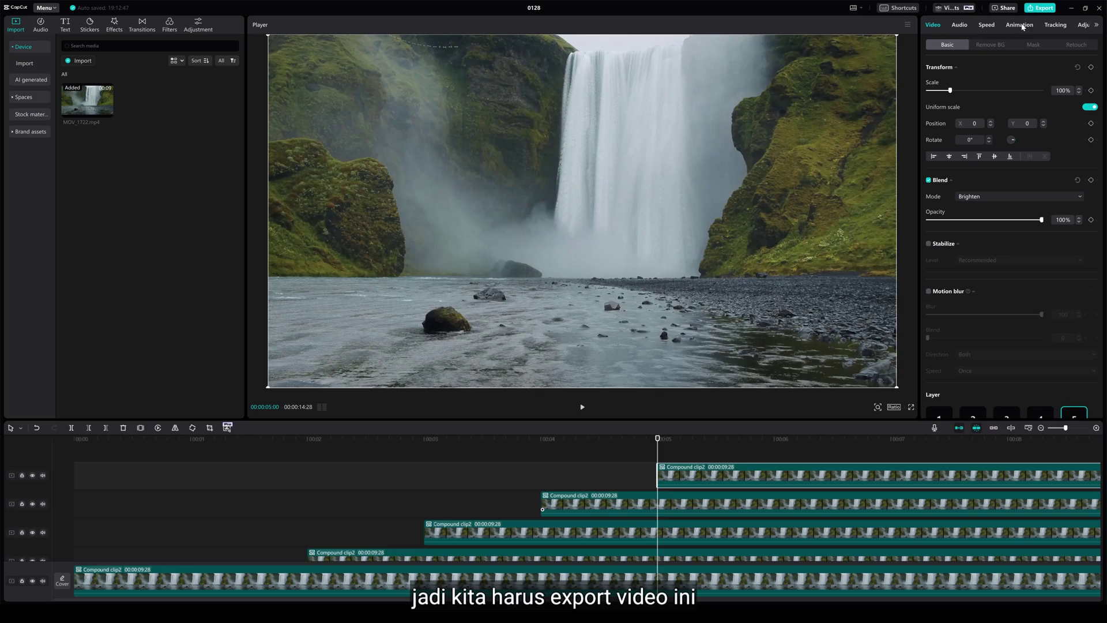
# Open the Export dialog and edit the exported video's name
pyautogui.click(1040, 8)
pyautogui.click(601, 189)
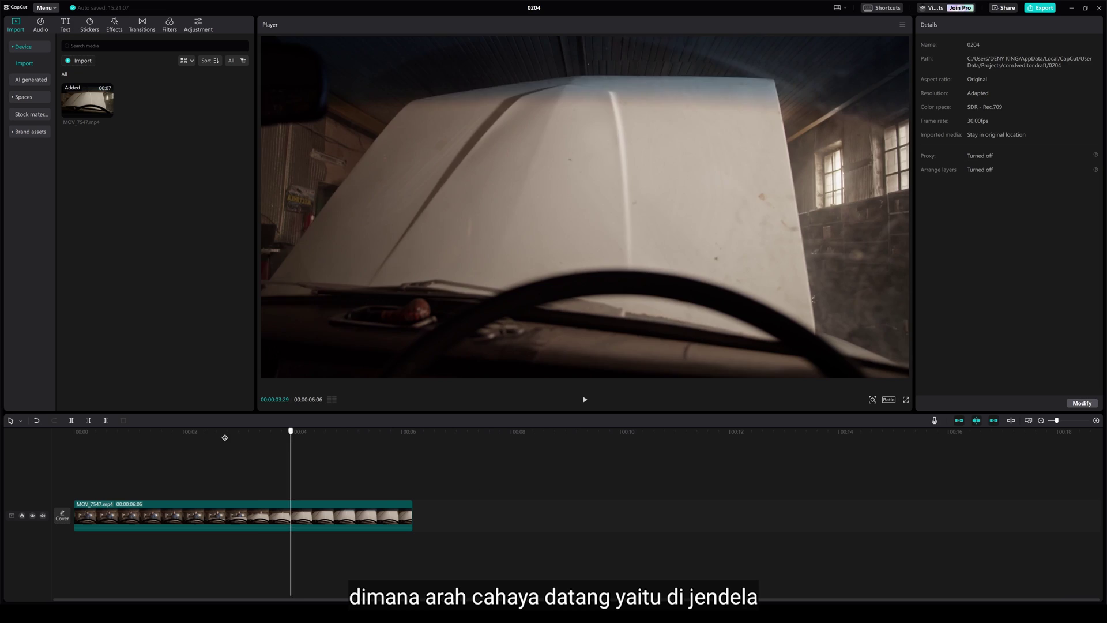
# Duplicate the garage clip onto a new track above, aligned at its start
pyautogui.press('Home')
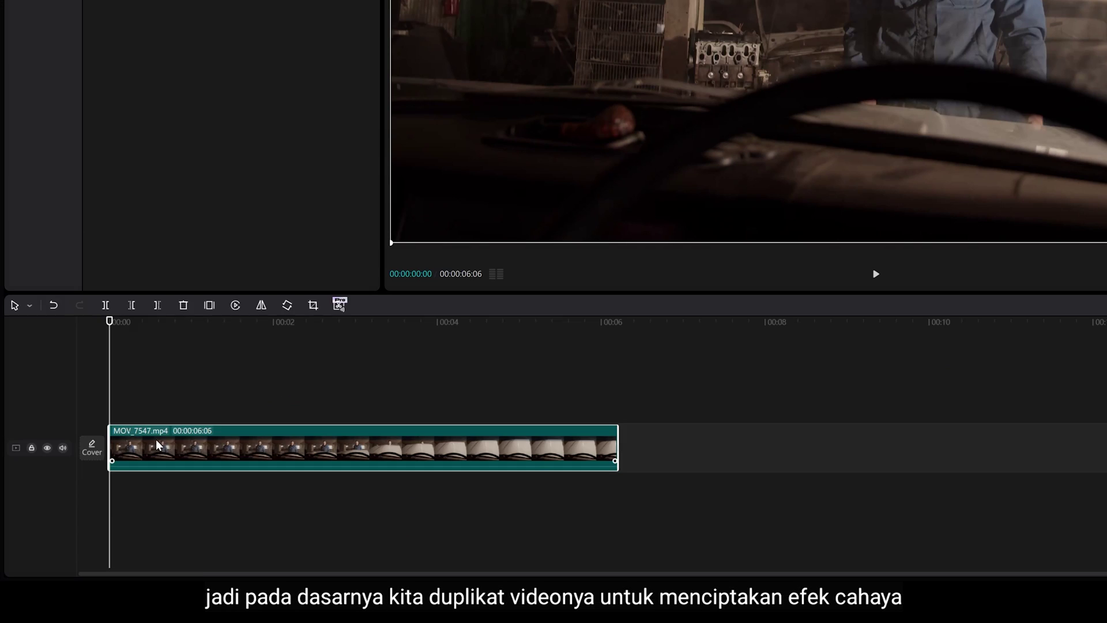
pyautogui.rightClick(156, 444)
pyautogui.click(220, 235)
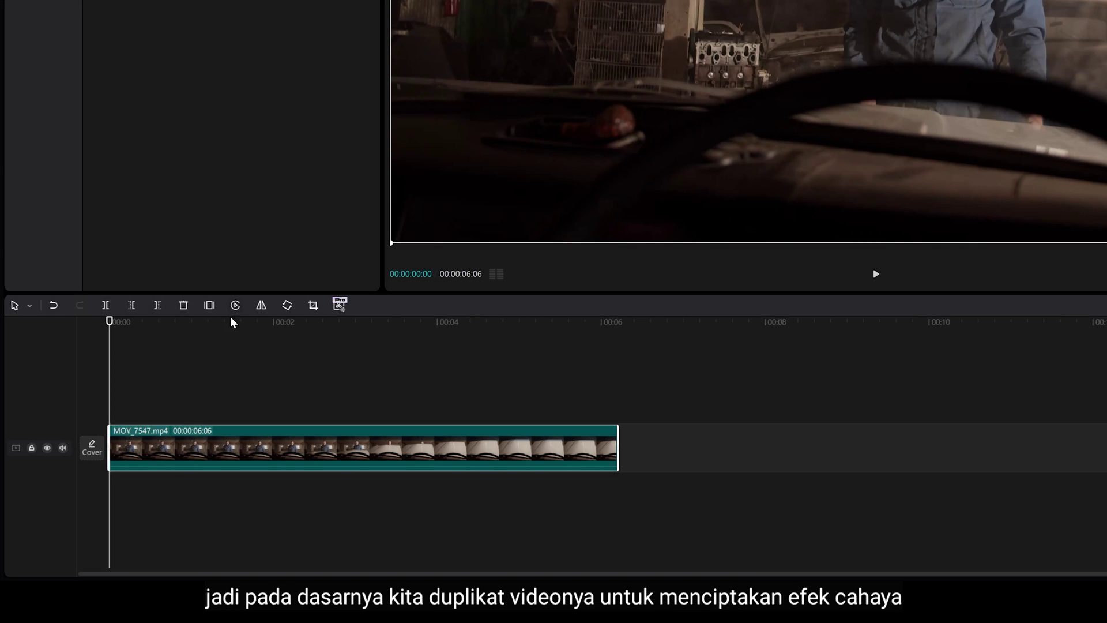
pyautogui.rightClick(189, 369)
pyautogui.click(211, 375)
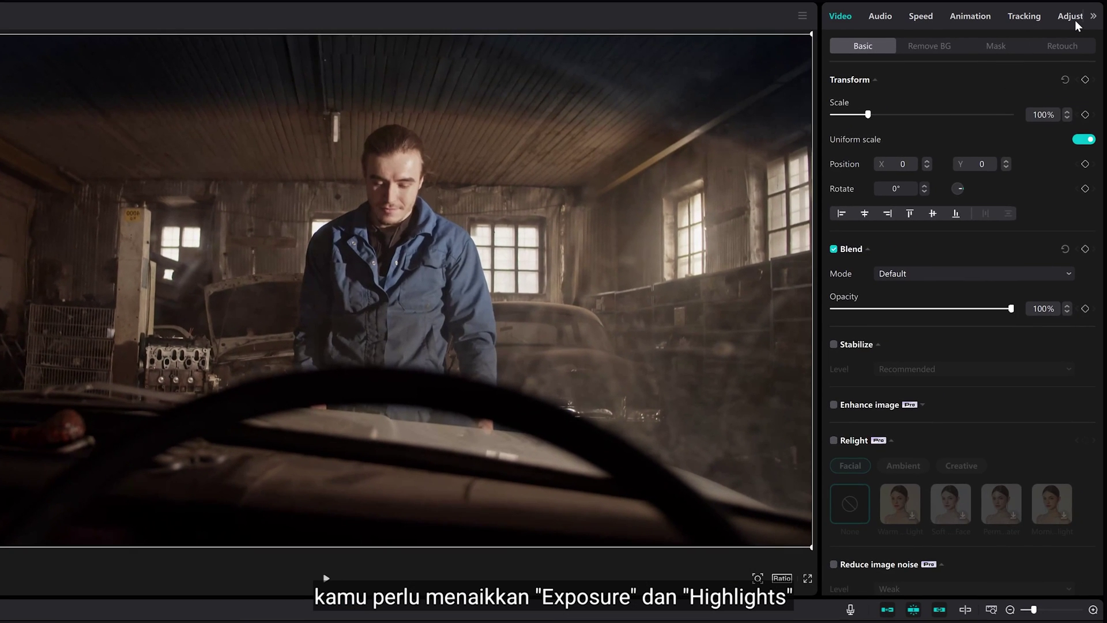
# Brighten the copy to Exposure 20 and Highlight 32
pyautogui.click(1075, 19)
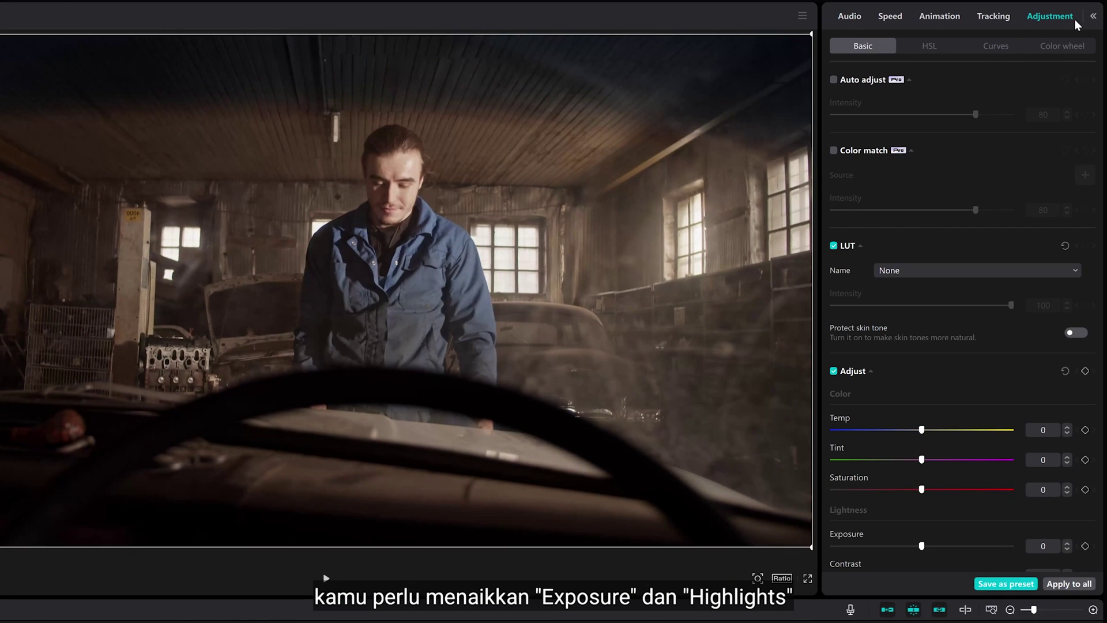
pyautogui.scroll(-3, 980, 300)
pyautogui.moveTo(921, 395); pyautogui.dragTo(957, 394)
pyautogui.moveTo(921, 454); pyautogui.dragTo(975, 455)
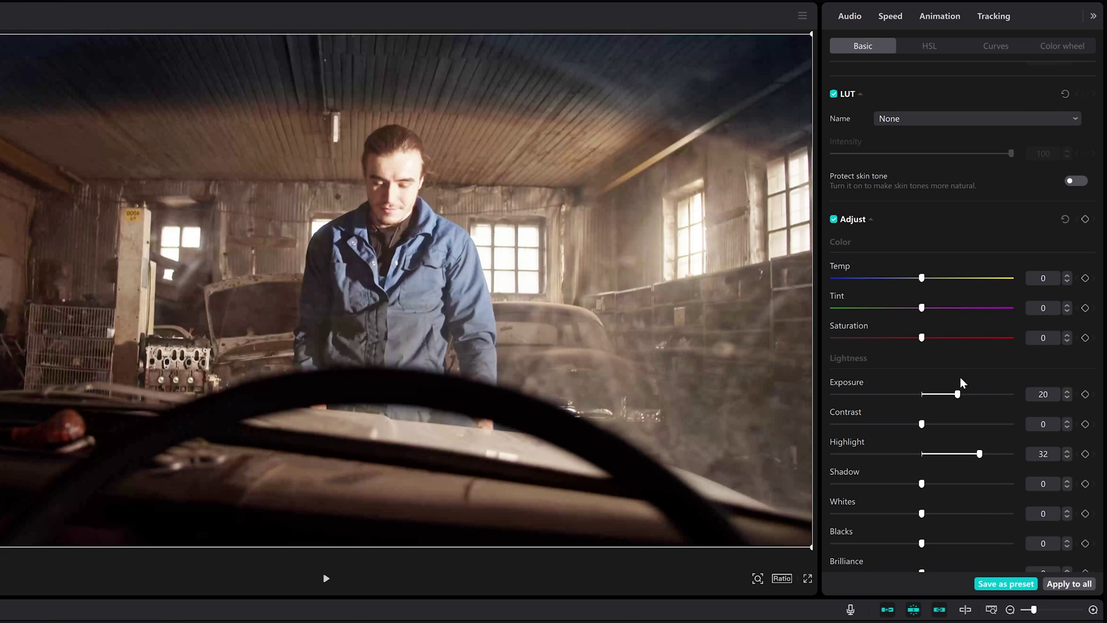
# Confine the brightened copy to a fully feathered circle mask over the right-hand windows
pyautogui.click(832, 23)
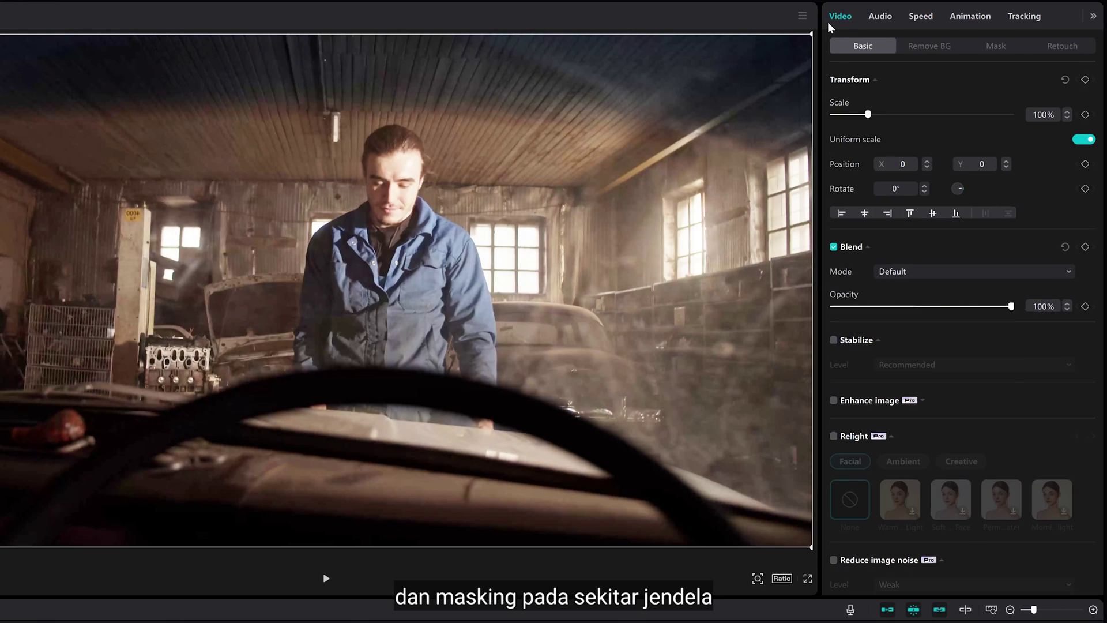
pyautogui.click(987, 50)
pyautogui.click(1001, 118)
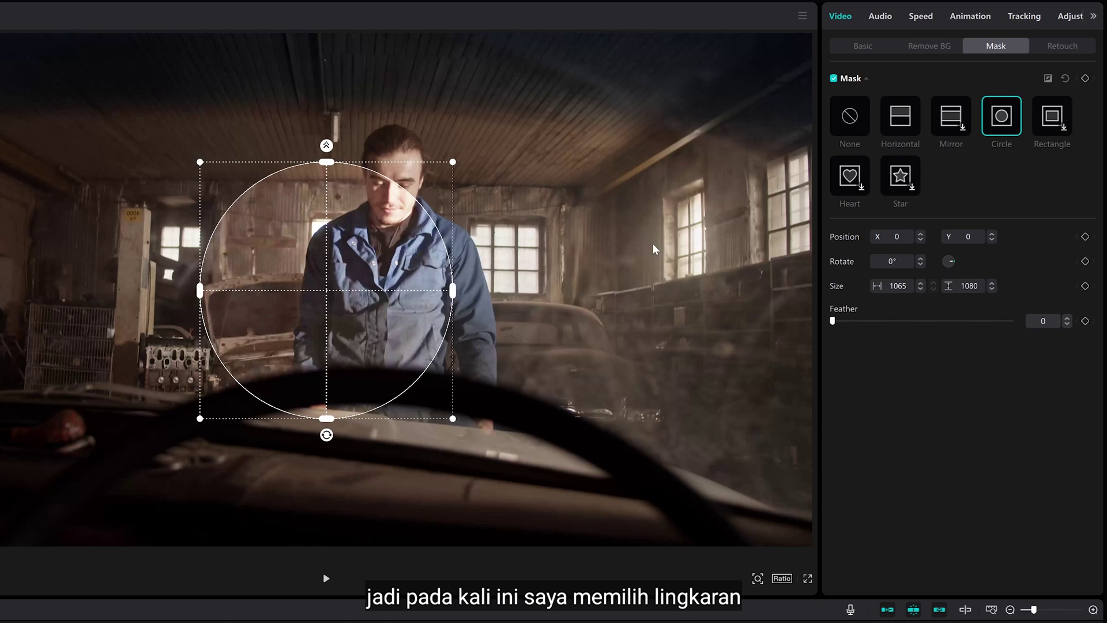
pyautogui.moveTo(392, 341); pyautogui.dragTo(848, 259)
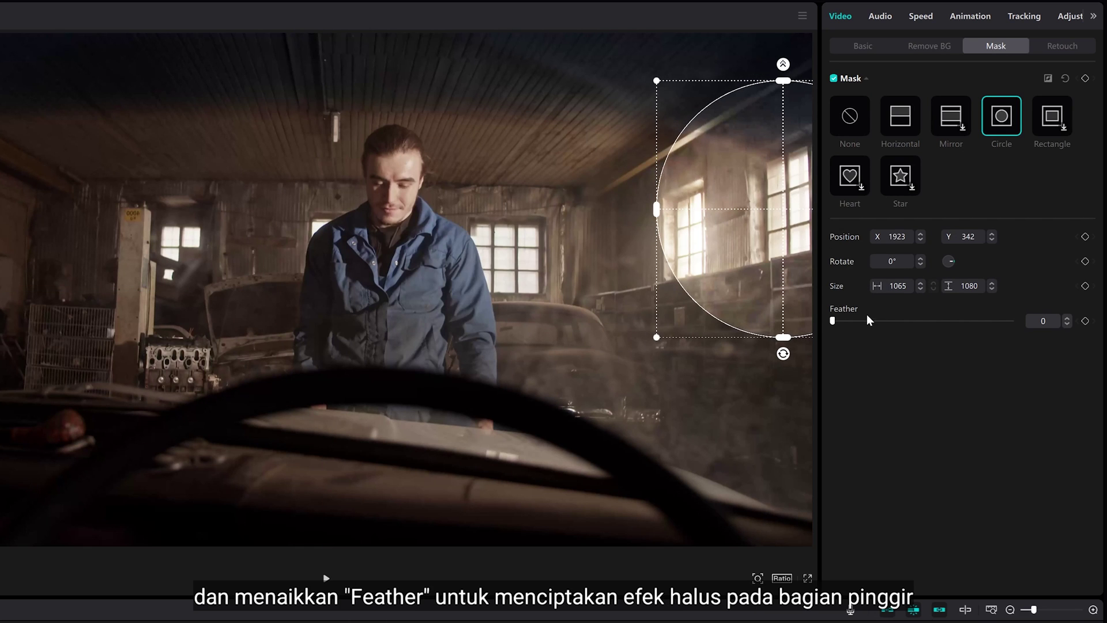
pyautogui.moveTo(848, 321); pyautogui.dragTo(970, 321)
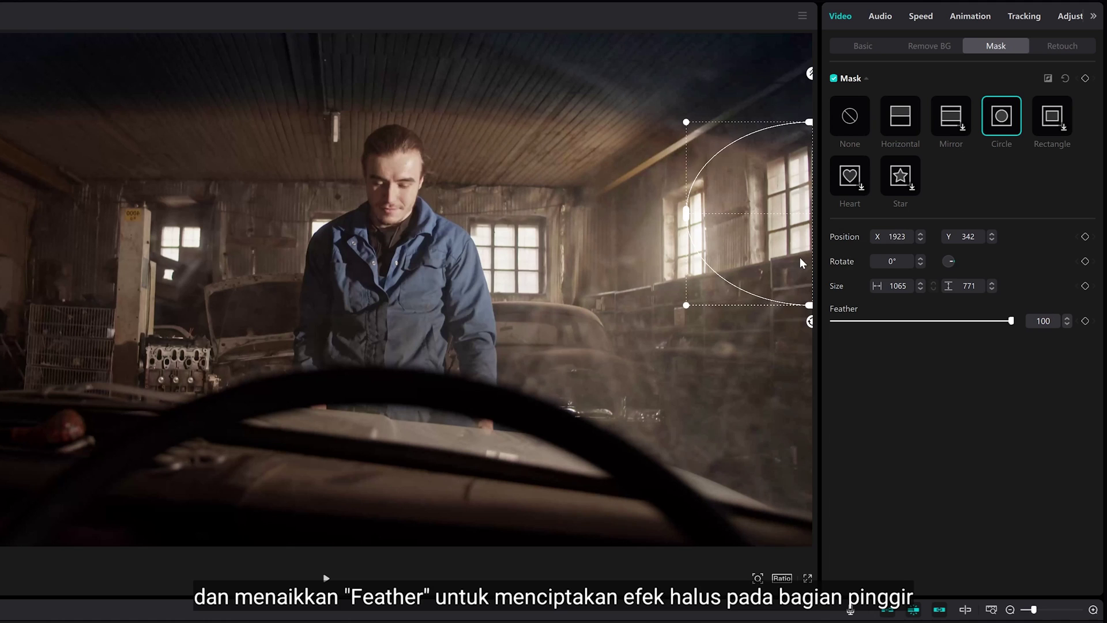
pyautogui.moveTo(800, 257); pyautogui.dragTo(801, 253)
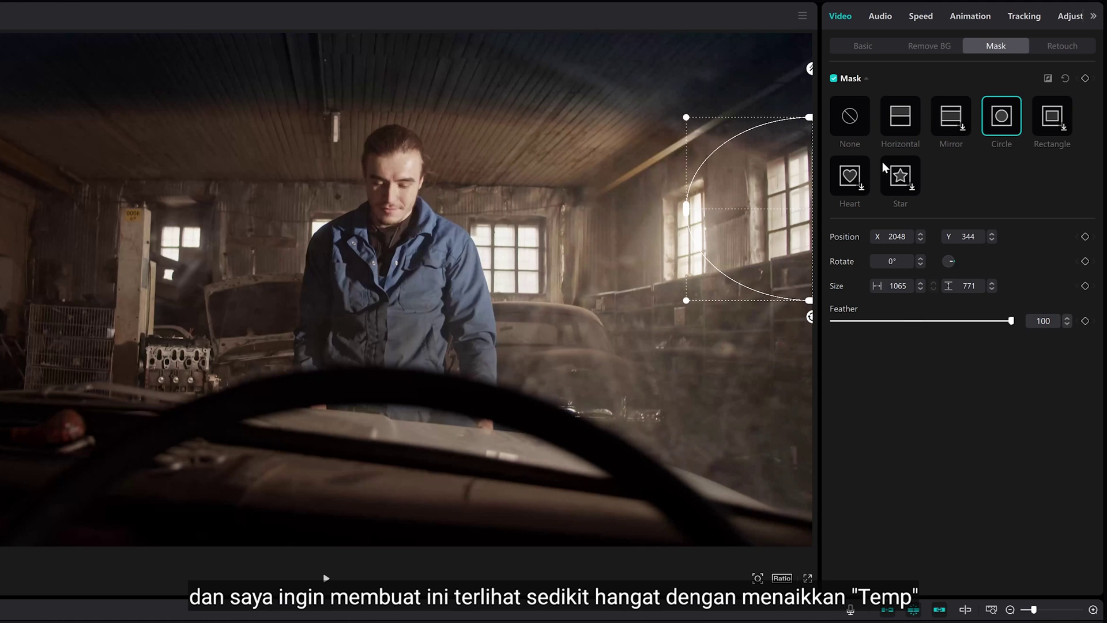
pyautogui.click(1066, 17)
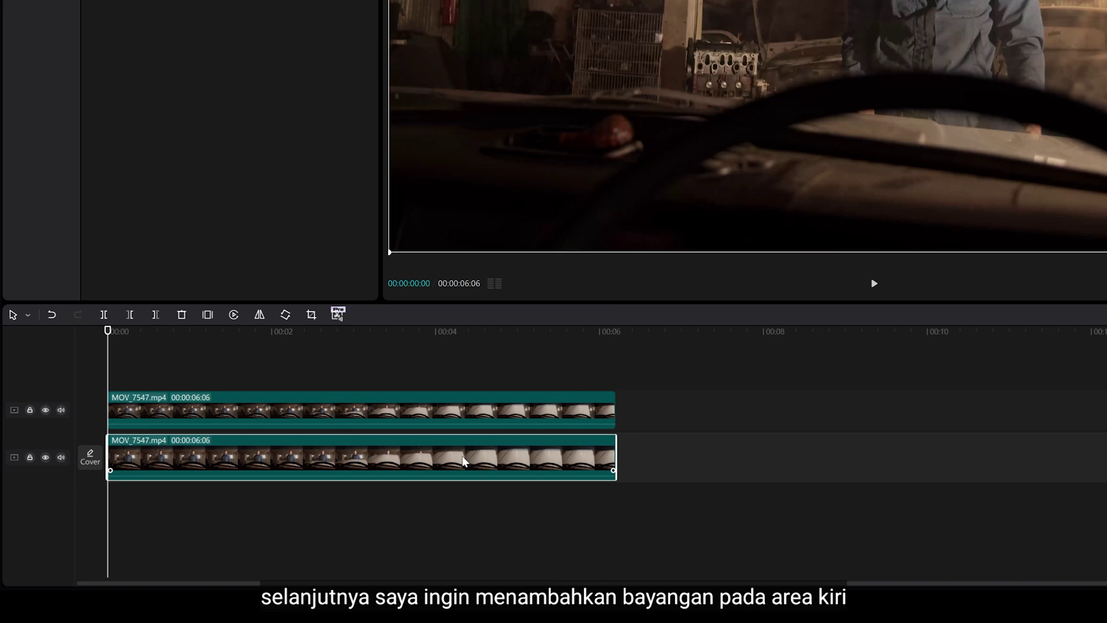
# Paste a third clip copy and darken it to Exposure -10 and Shadow -32
pyautogui.rightClick(462, 455)
pyautogui.click(499, 243)
pyautogui.rightClick(214, 358)
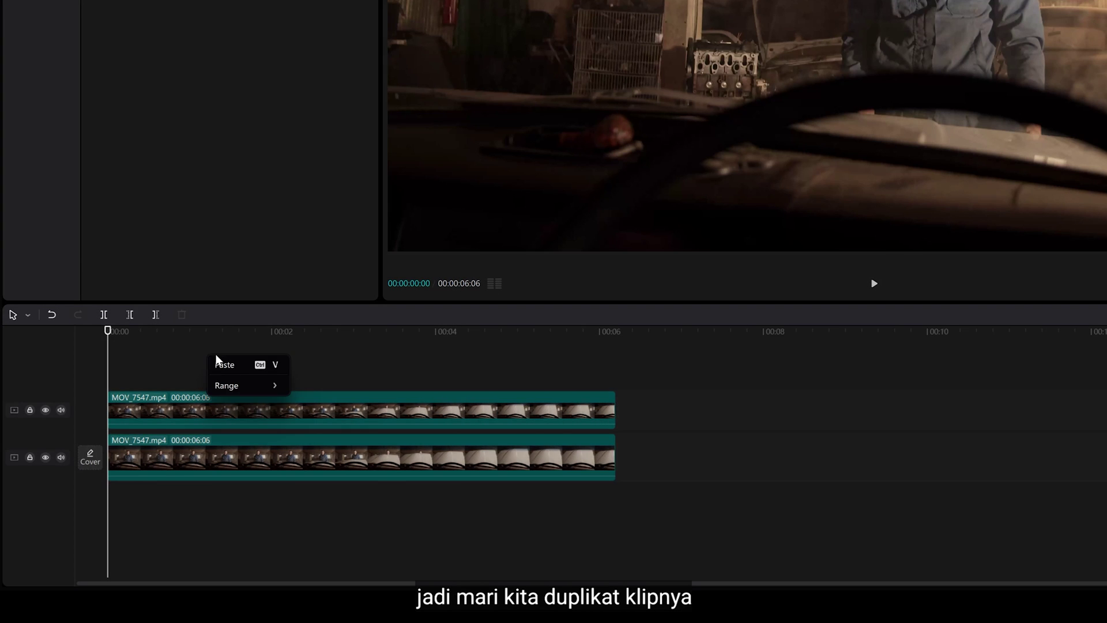
pyautogui.click(218, 362)
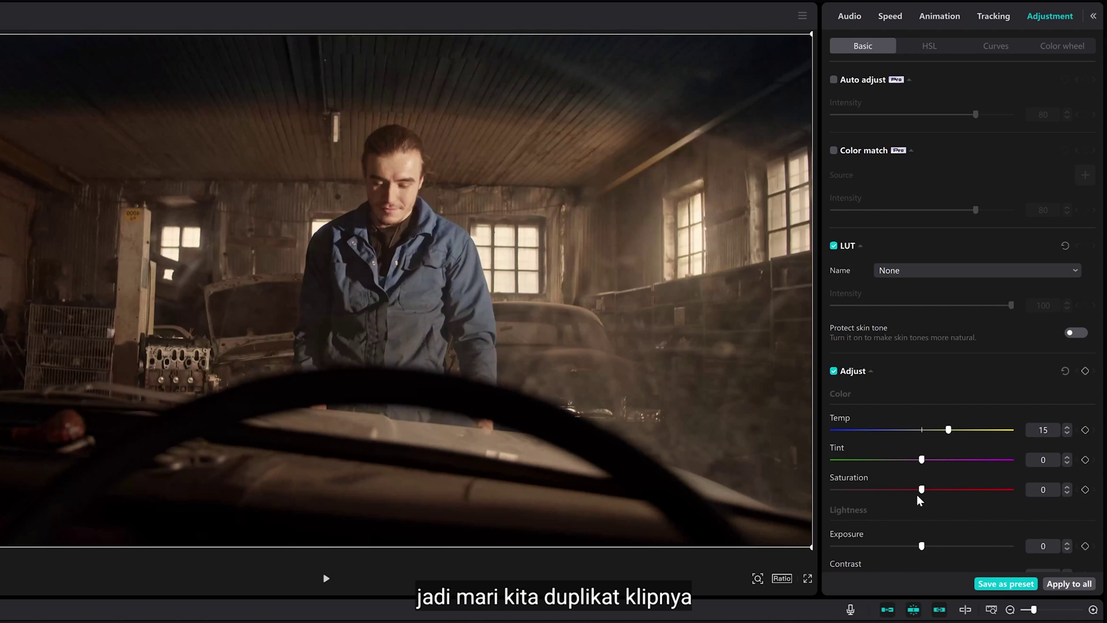
pyautogui.scroll(-3, 935, 467)
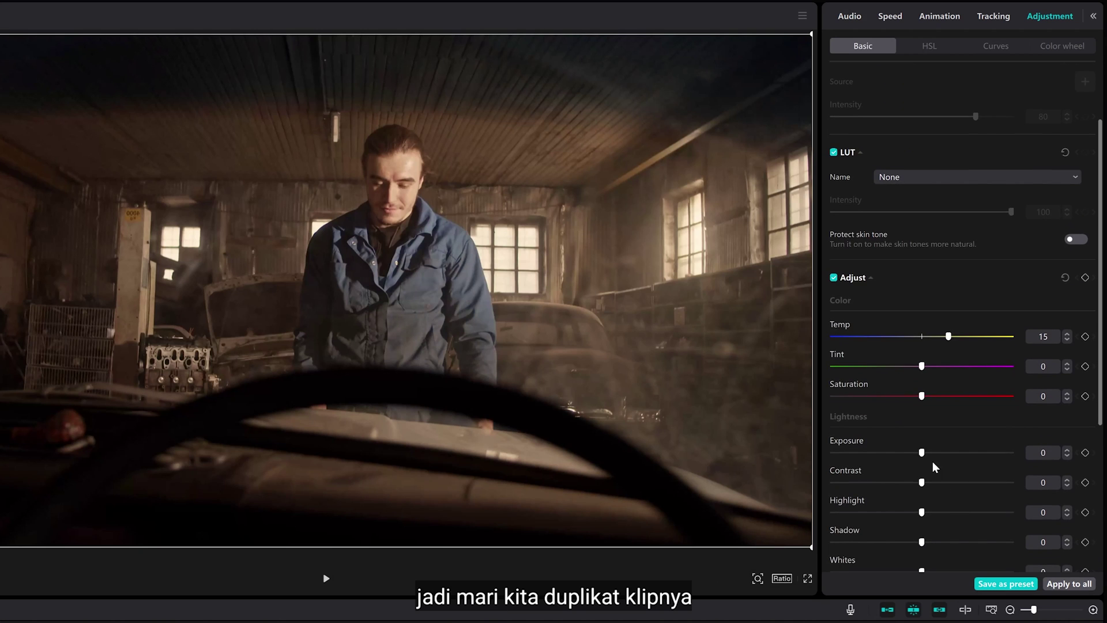
pyautogui.moveTo(921, 452); pyautogui.dragTo(904, 452)
pyautogui.moveTo(921, 542); pyautogui.dragTo(863, 542)
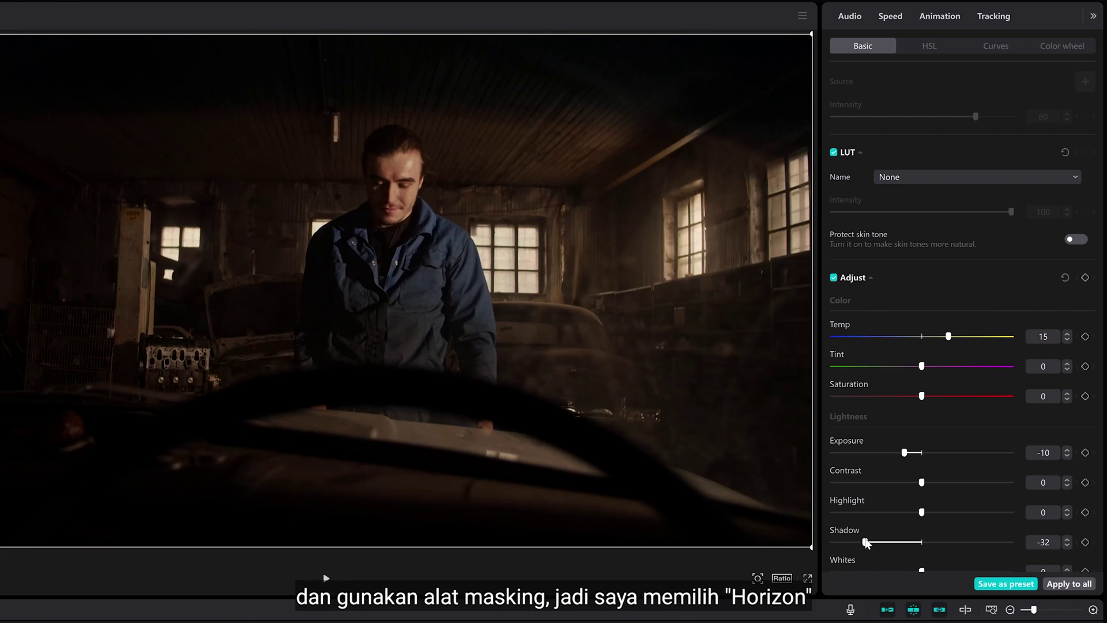
# Shade the left side with a fully feathered line mask rotated to about -94°
pyautogui.click(829, 17)
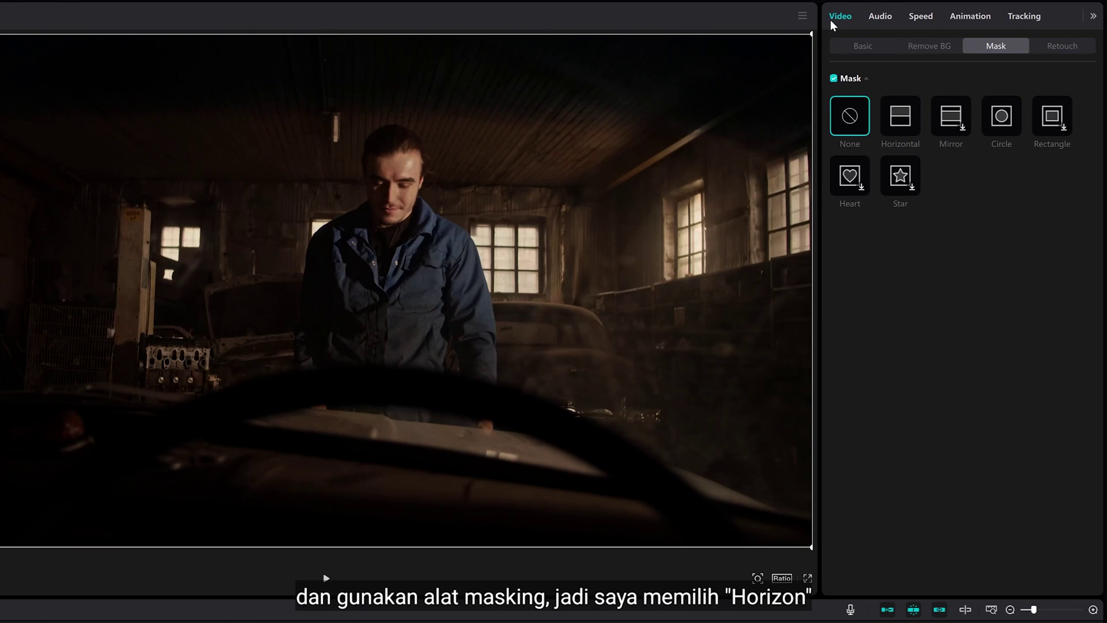
pyautogui.click(896, 124)
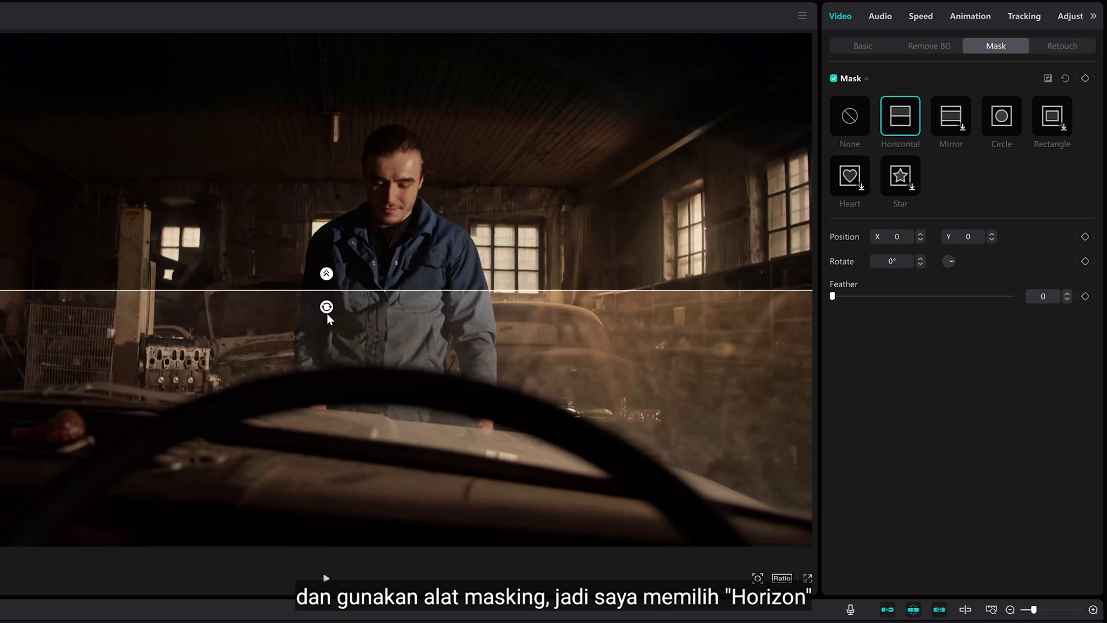
pyautogui.moveTo(328, 307); pyautogui.dragTo(378, 281)
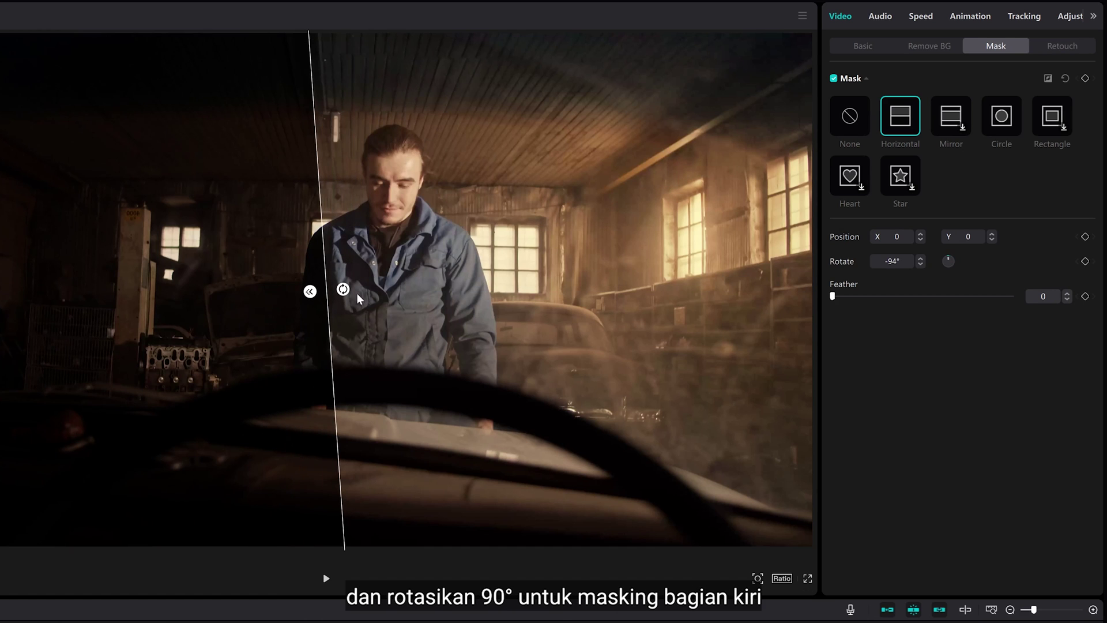
pyautogui.moveTo(311, 296); pyautogui.dragTo(197, 300)
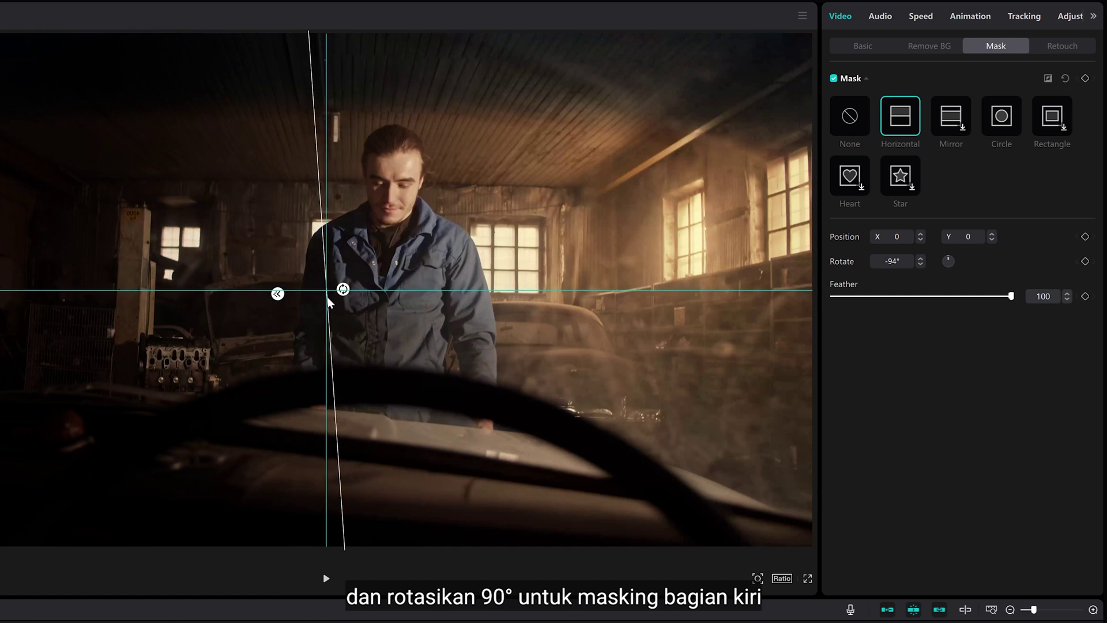
pyautogui.moveTo(327, 301); pyautogui.dragTo(147, 303)
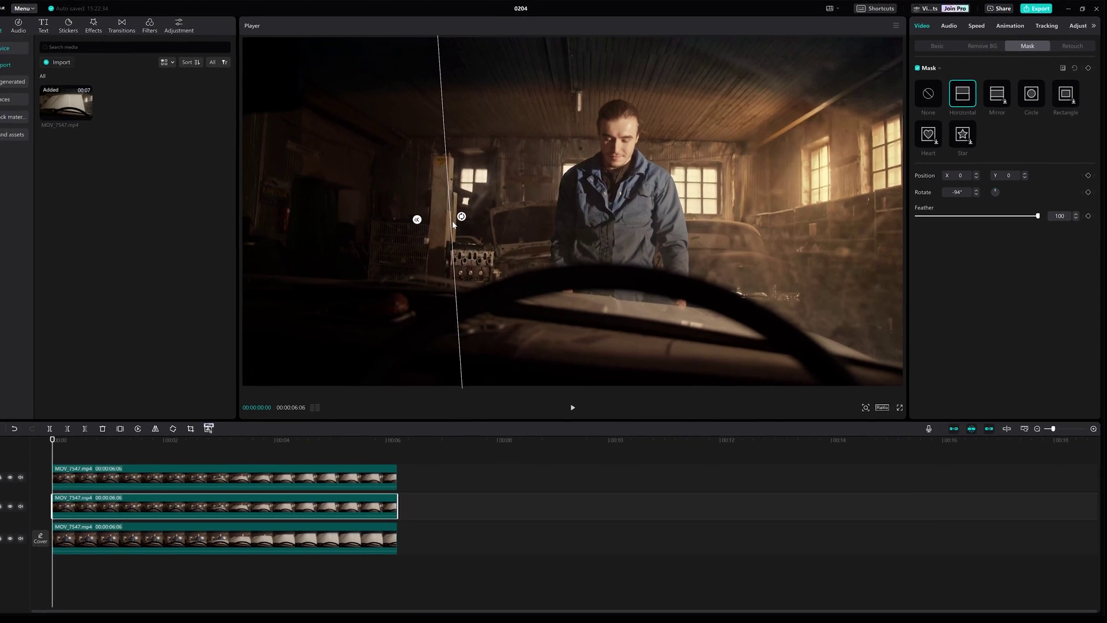
# Paste a fourth clip copy and darken its shadows to -24
pyautogui.rightClick(230, 535)
pyautogui.rightClick(131, 457)
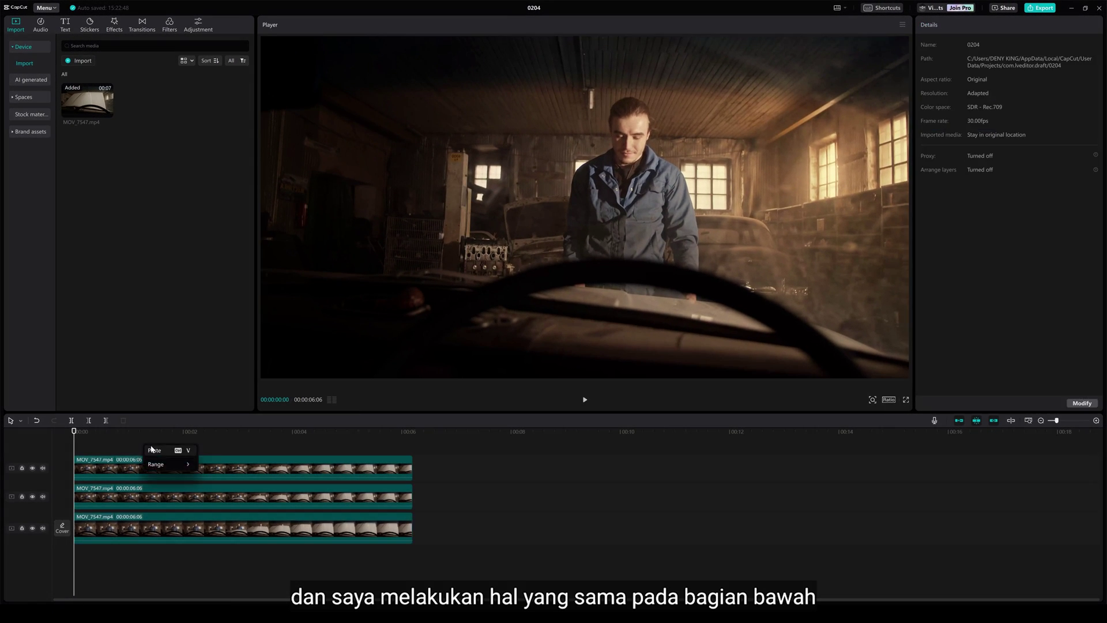
pyautogui.click(151, 449)
pyautogui.click(1067, 25)
pyautogui.moveTo(981, 375); pyautogui.dragTo(954, 378)
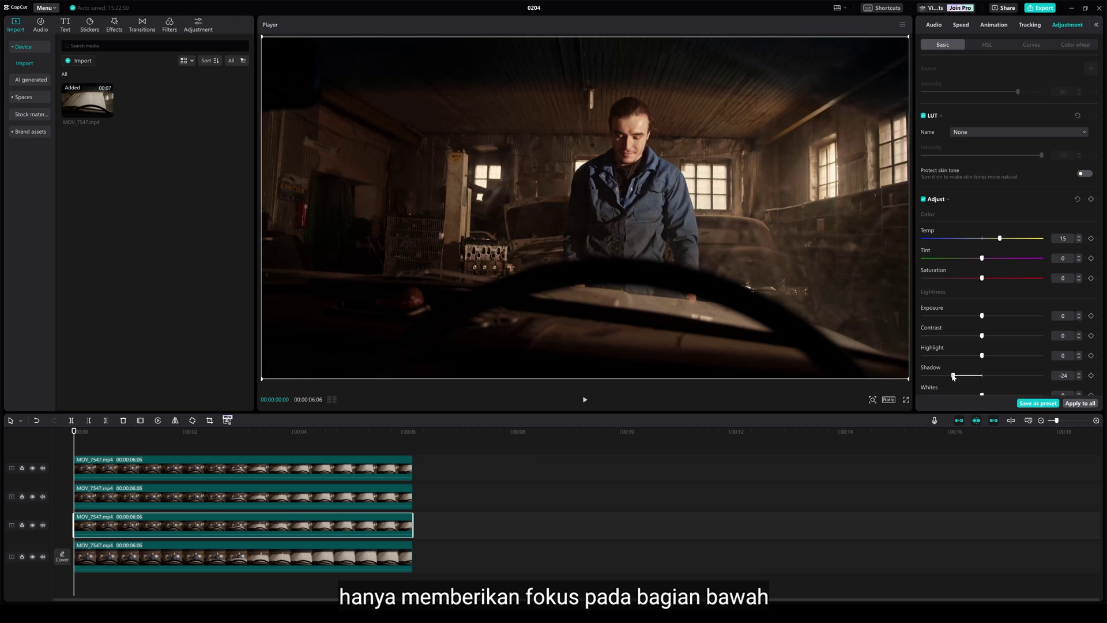
# Line-mask the shadow copy to darken the bottom, and raise the light layer's exposure to 36
pyautogui.click(922, 25)
pyautogui.click(967, 91)
pyautogui.moveTo(584, 218); pyautogui.dragTo(595, 307)
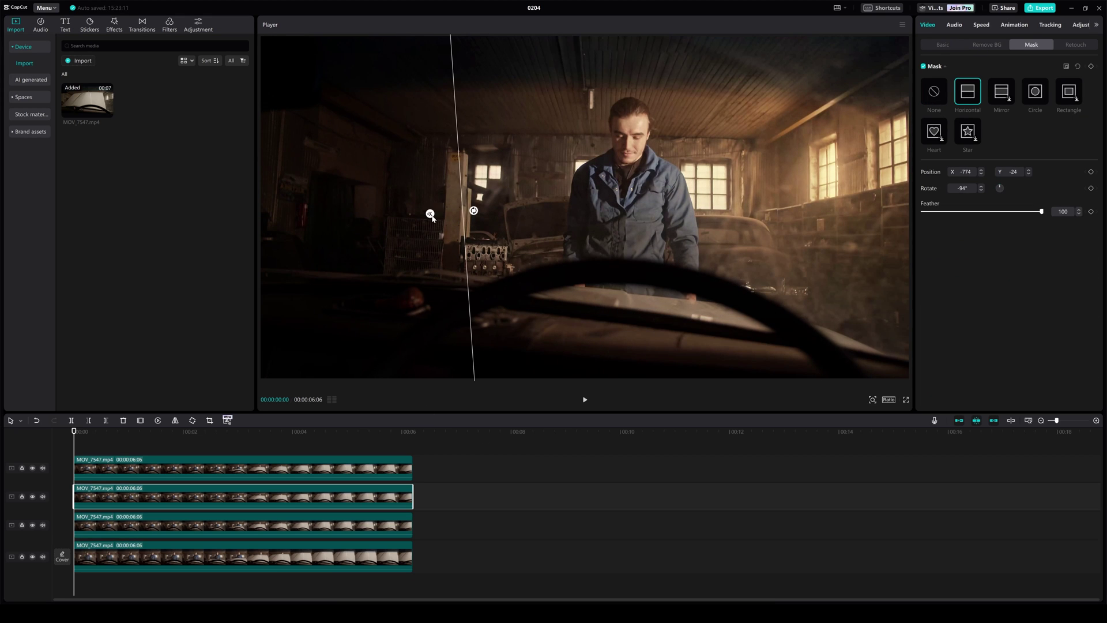
pyautogui.click(1081, 25)
pyautogui.moveTo(1010, 201); pyautogui.dragTo(1024, 206)
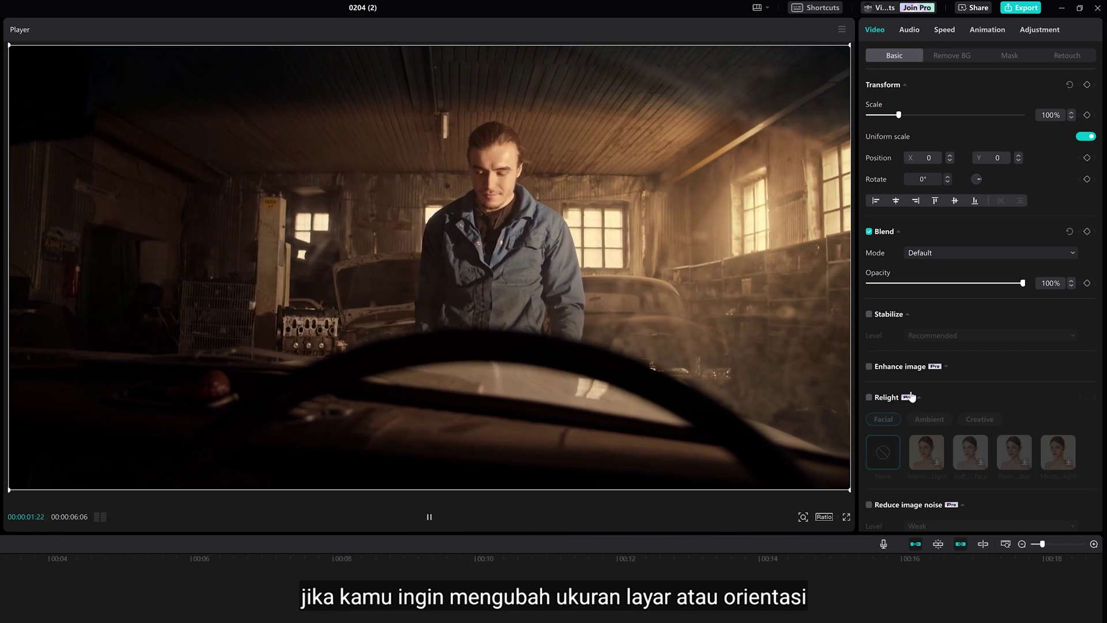
# Enable Auto reframe on the clip with a 9:16 aspect ratio
pyautogui.scroll(-10, 952, 317)
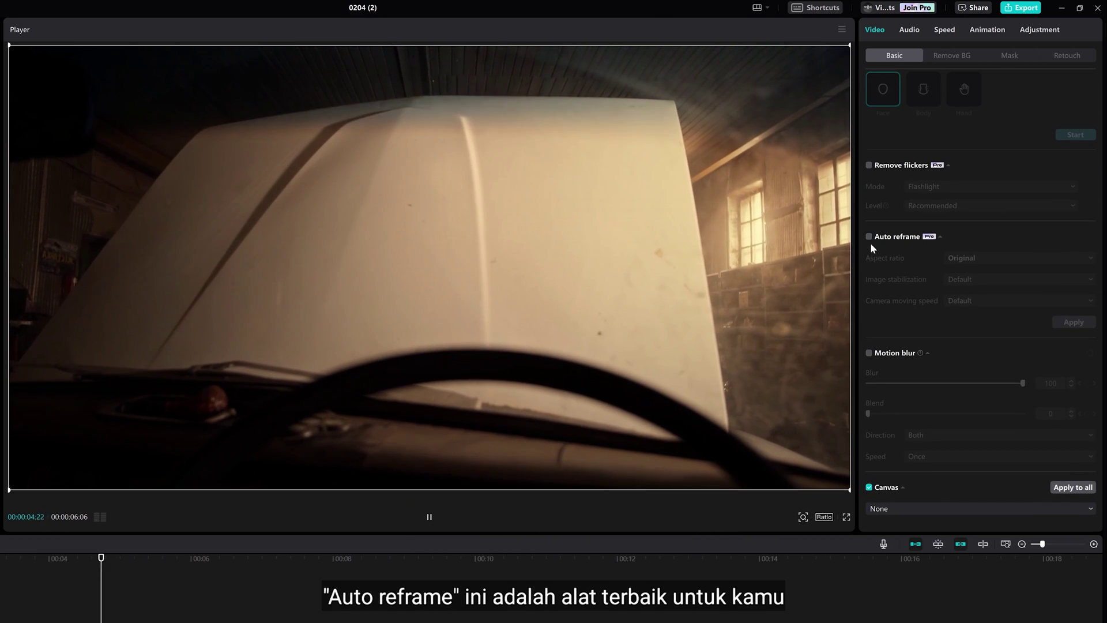
pyautogui.click(869, 237)
pyautogui.click(976, 258)
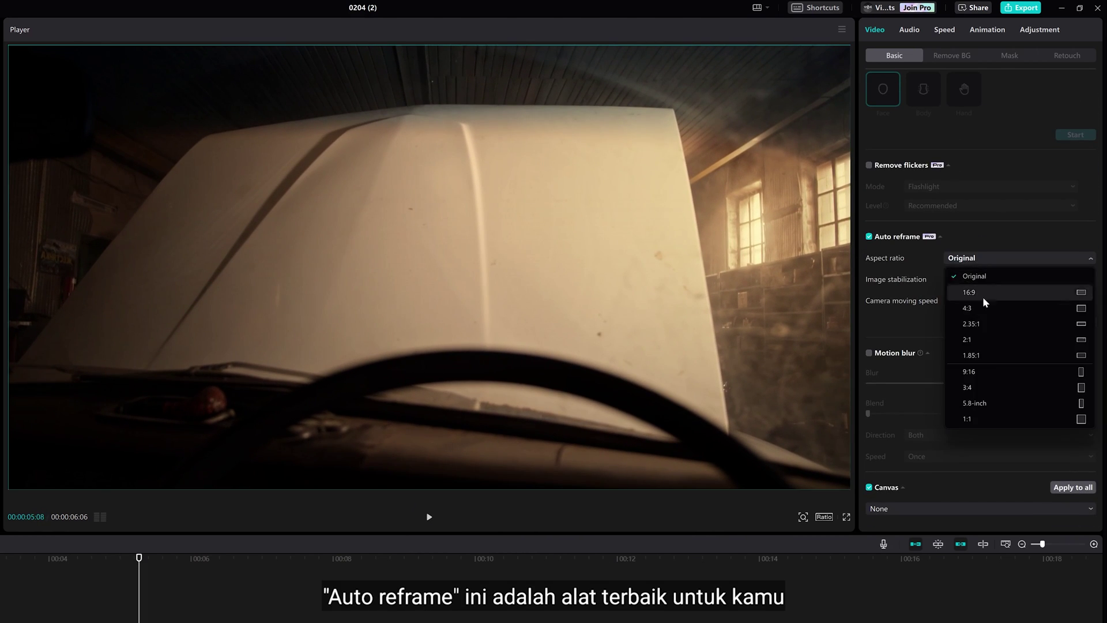
pyautogui.click(992, 368)
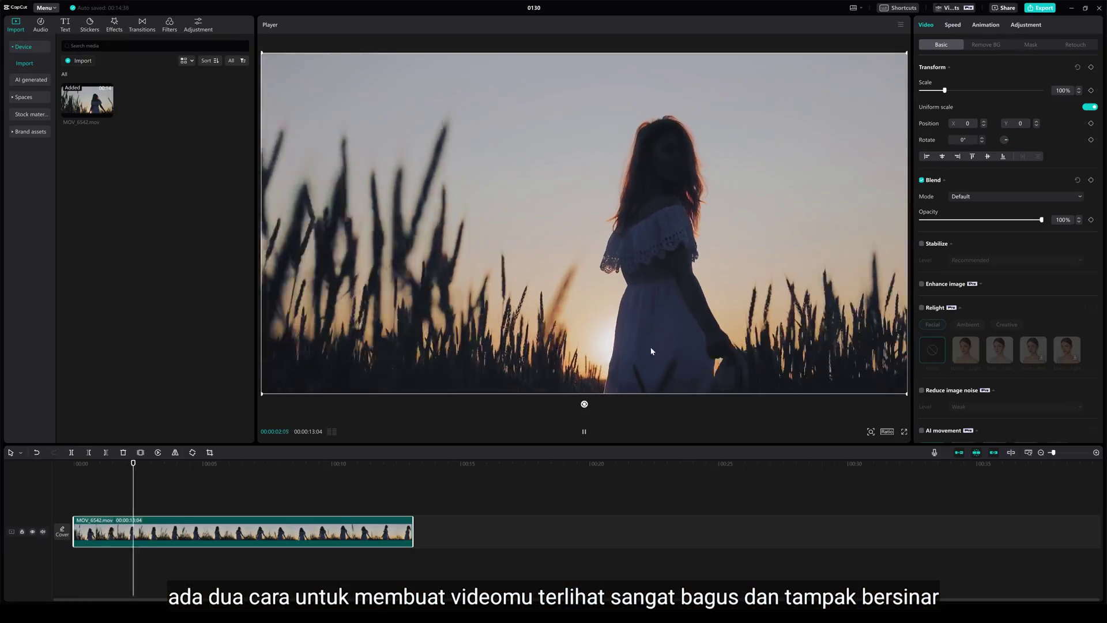
# Pause the sunset clip and toggle Auto adjust on, then off to compare
pyautogui.click(584, 431)
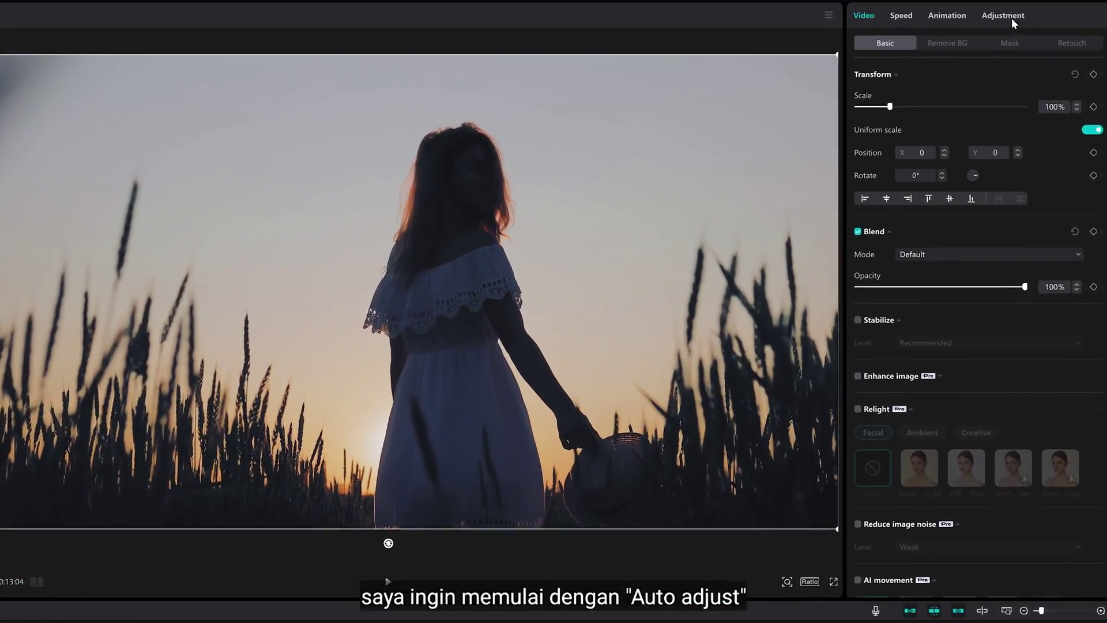
pyautogui.click(1006, 16)
pyautogui.click(857, 75)
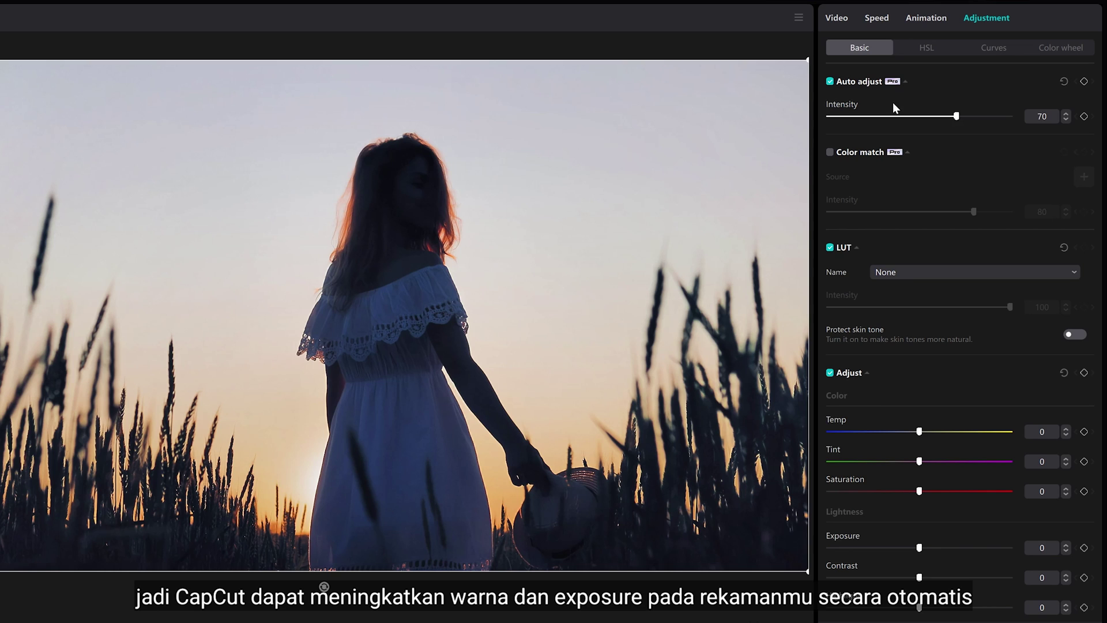
pyautogui.click(835, 83)
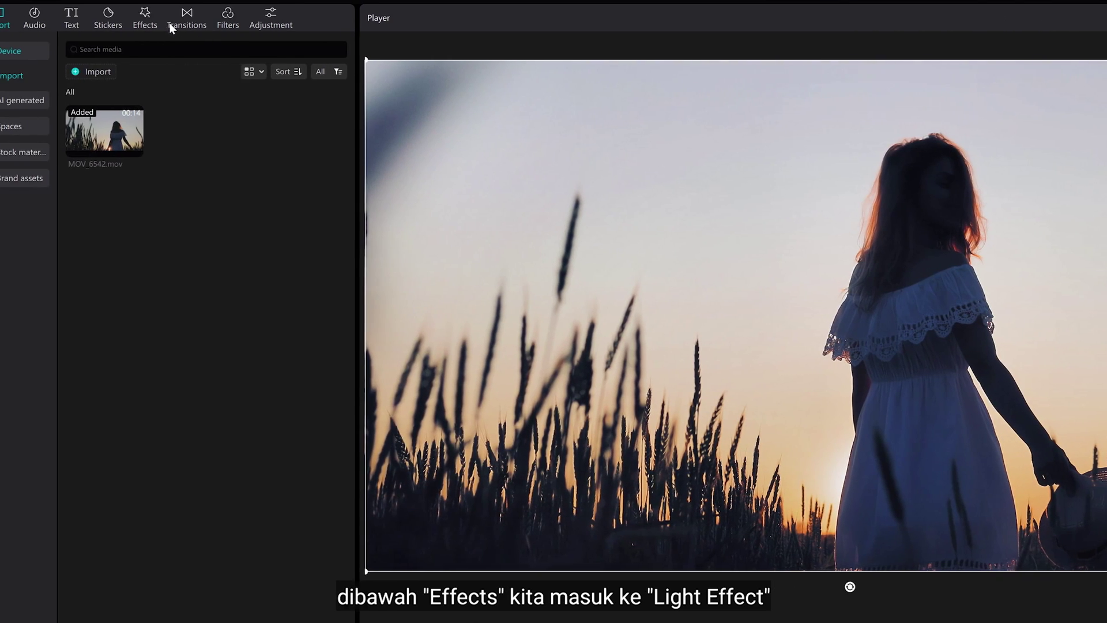
# Add Dreamy Glow over the sunset clip's start with Filters 80, Glow 45, Range 60, Size 40
pyautogui.click(176, 22)
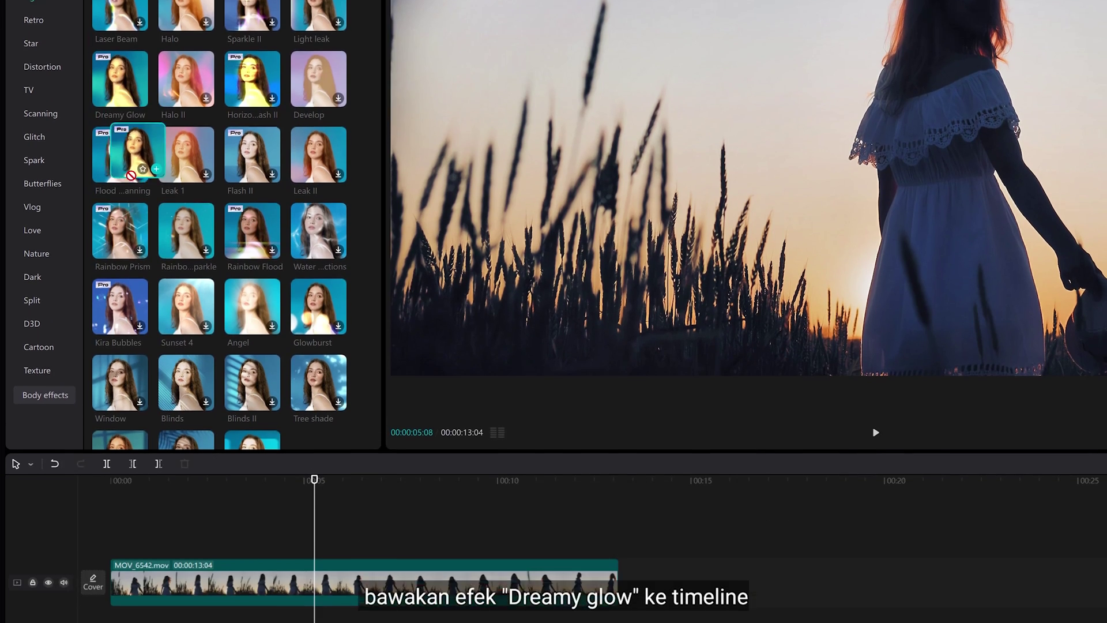
pyautogui.moveTo(103, 257); pyautogui.dragTo(111, 443)
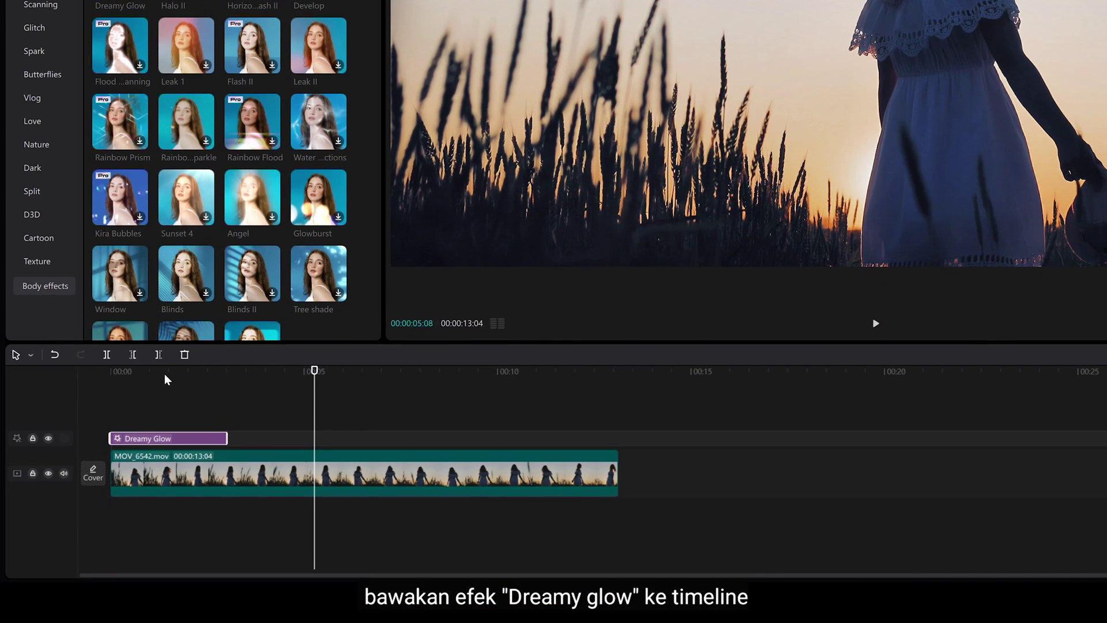
pyautogui.click(164, 379)
pyautogui.moveTo(998, 155); pyautogui.dragTo(974, 156)
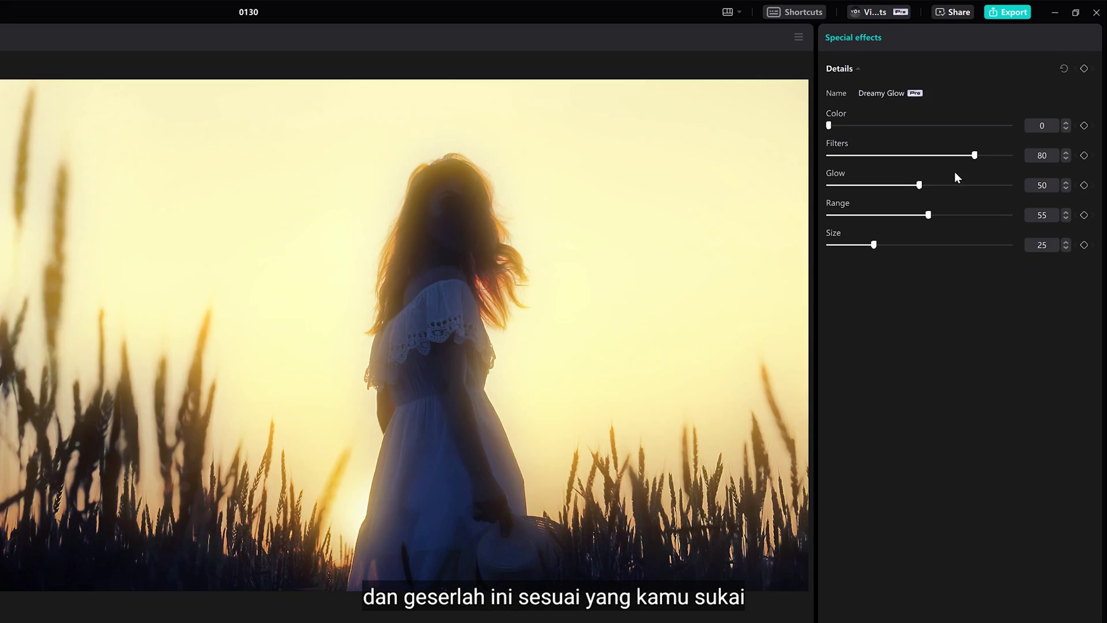
pyautogui.moveTo(919, 186); pyautogui.dragTo(938, 214)
pyautogui.moveTo(873, 245); pyautogui.dragTo(903, 245)
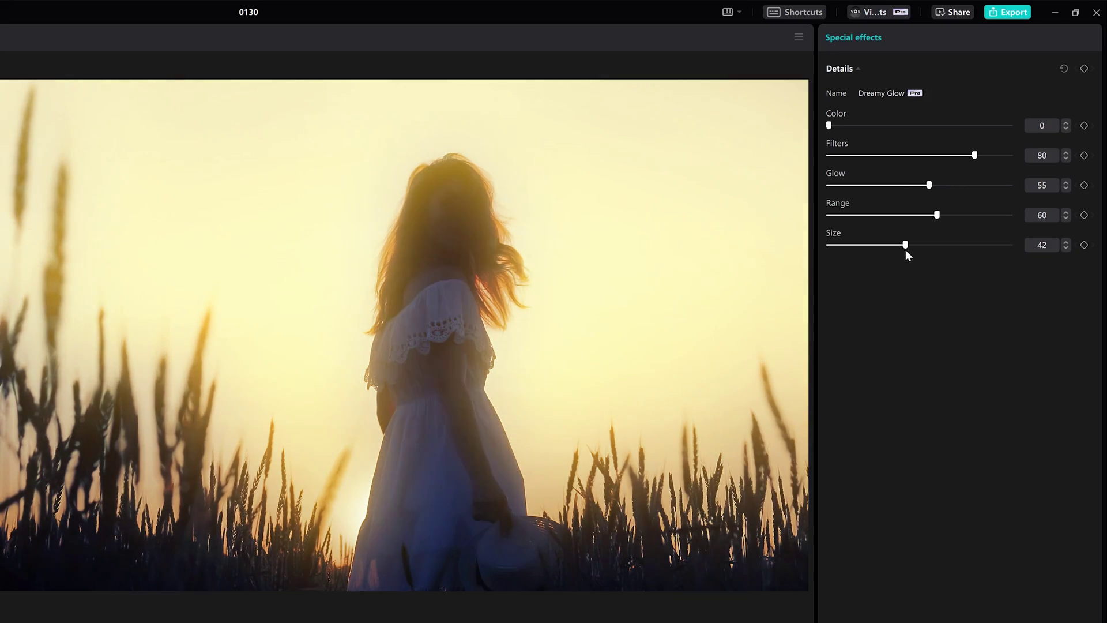
pyautogui.moveTo(929, 186); pyautogui.dragTo(911, 185)
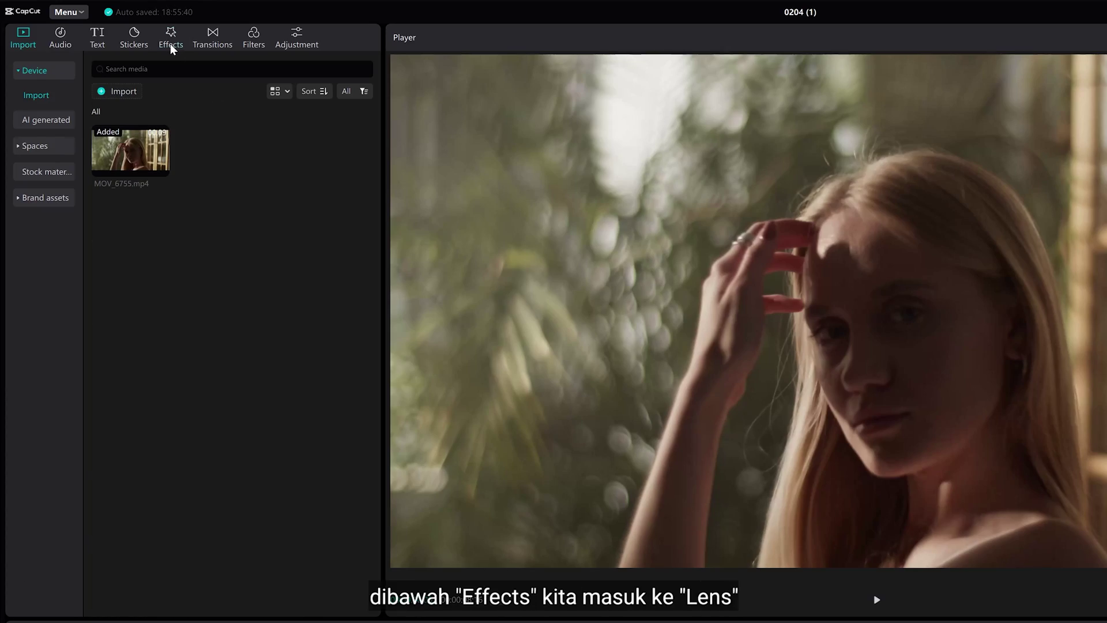
# Drag the Soft lens effect above the portrait clip, keeping Soft light at 50
pyautogui.click(172, 46)
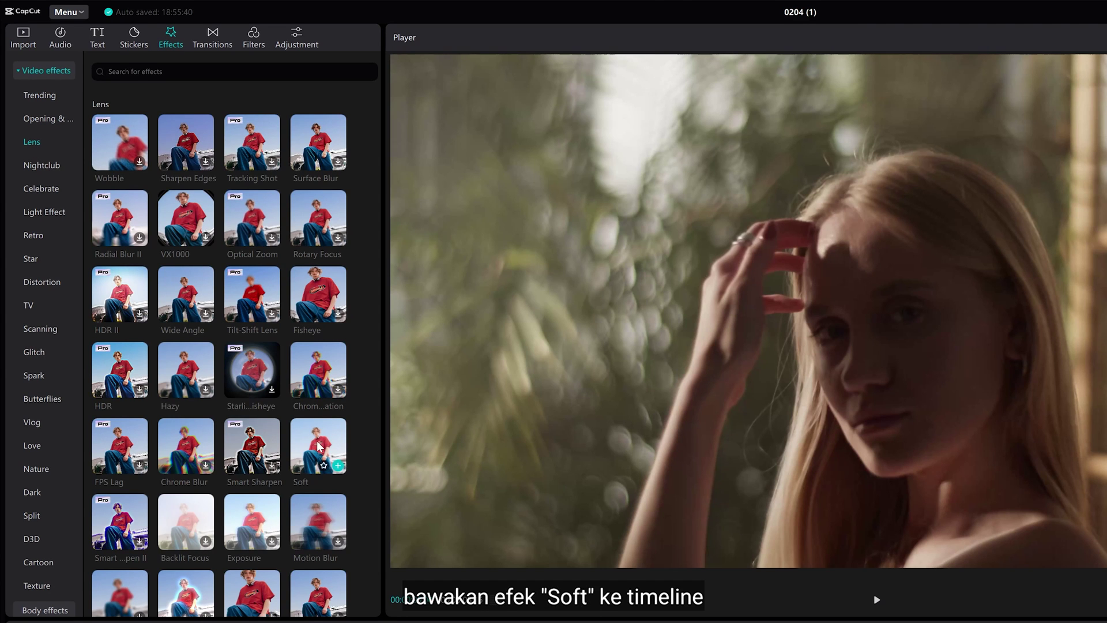
pyautogui.moveTo(319, 445); pyautogui.dragTo(100, 622)
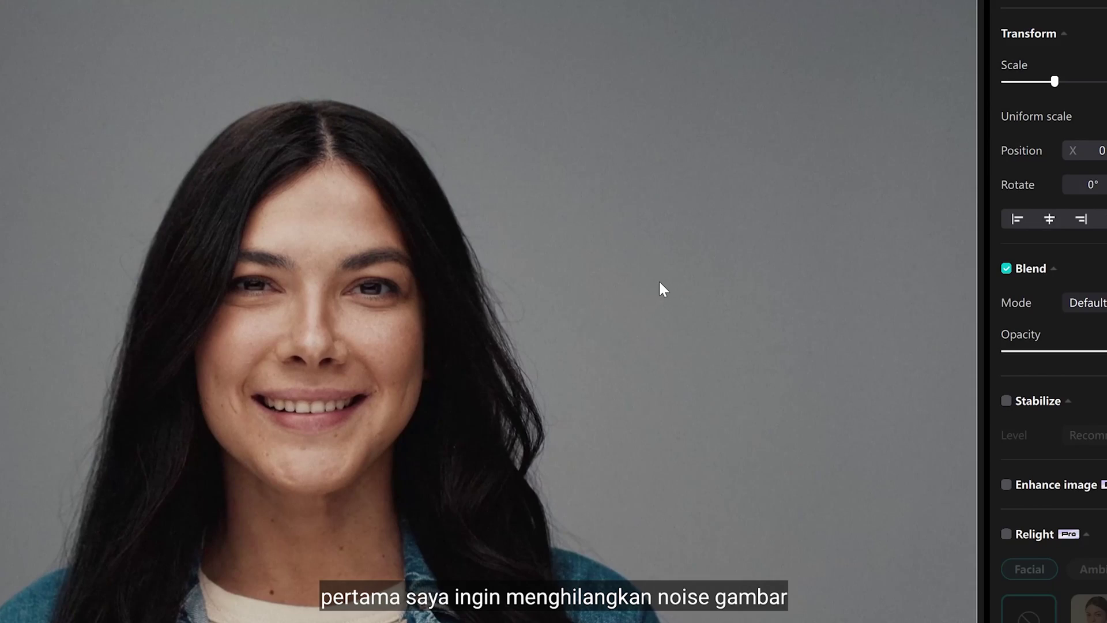
# Turn on Reduce image noise for the portrait clip, keeping the level at Weak
pyautogui.scroll(-3, 946, 444)
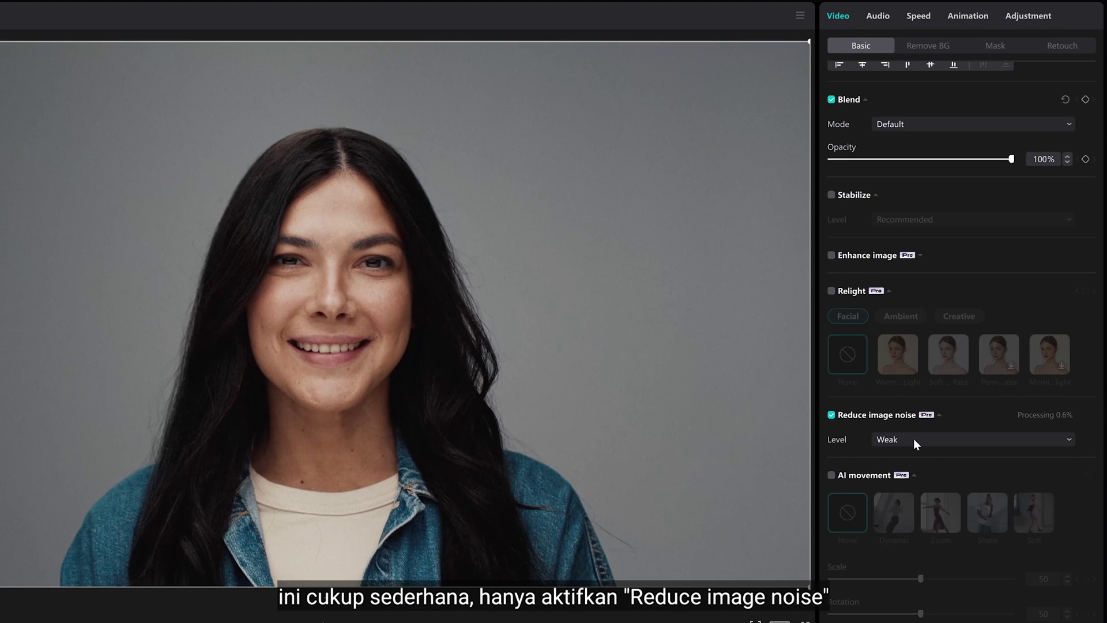
pyautogui.click(913, 439)
pyautogui.click(926, 458)
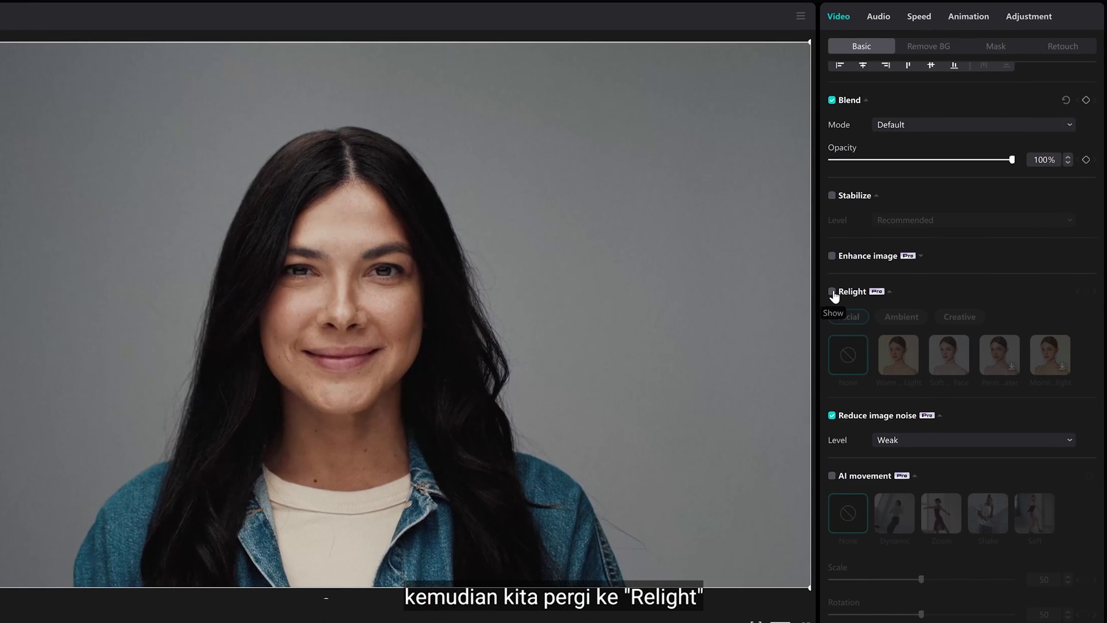
# Enable Relight, try the Soft Face preset, then apply the Neon Bicolor ambient preset
pyautogui.click(832, 292)
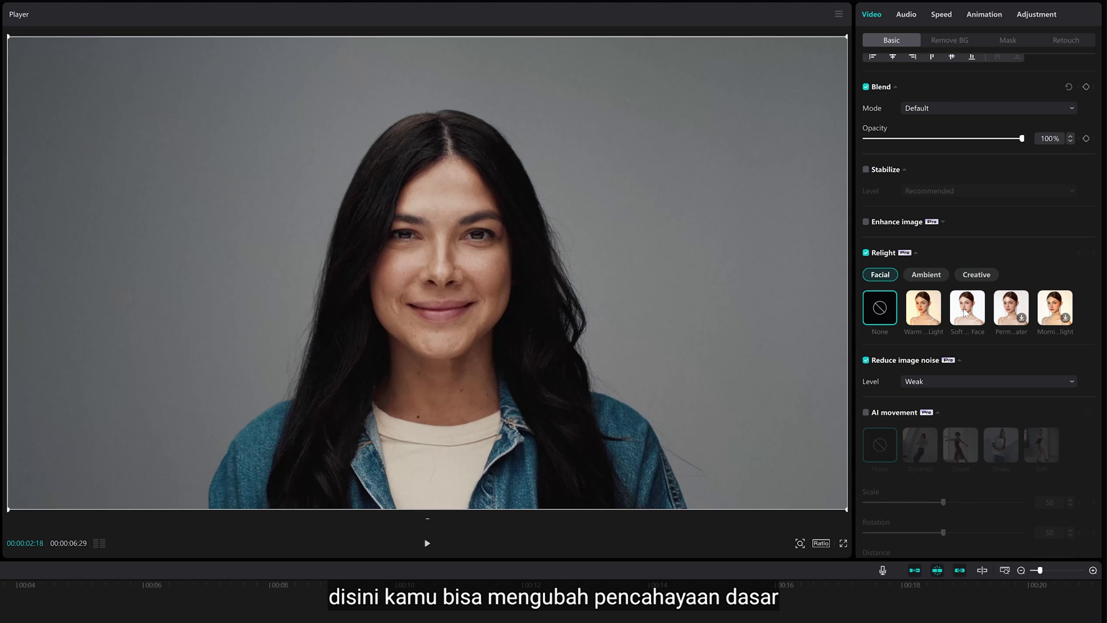
pyautogui.click(966, 313)
pyautogui.moveTo(420, 259); pyautogui.dragTo(165, 219)
pyautogui.click(916, 278)
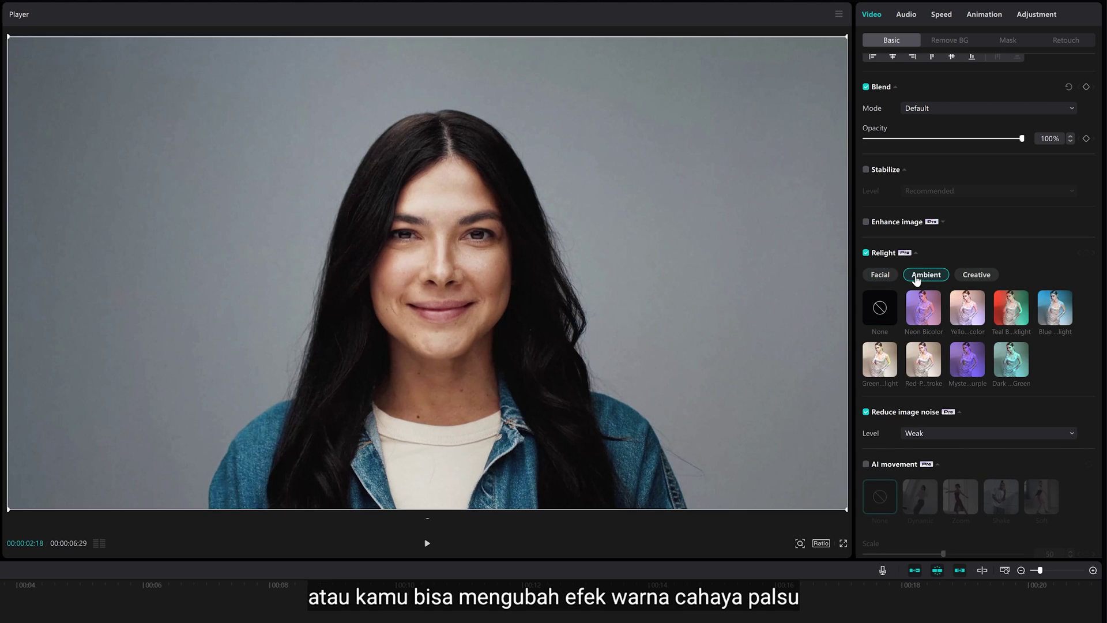
pyautogui.click(968, 364)
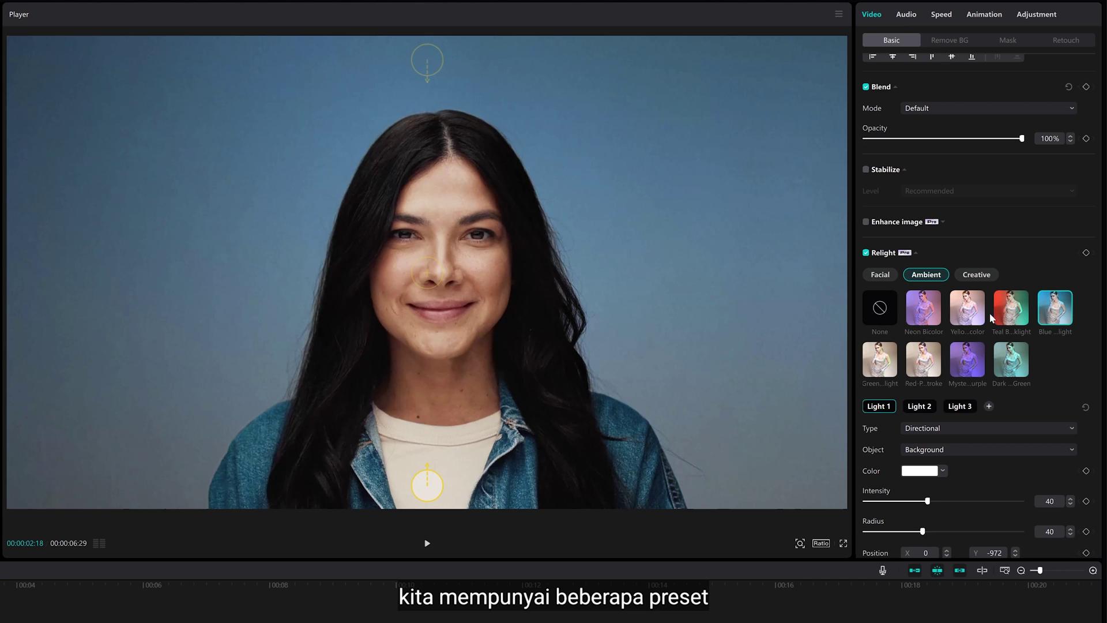
pyautogui.click(931, 310)
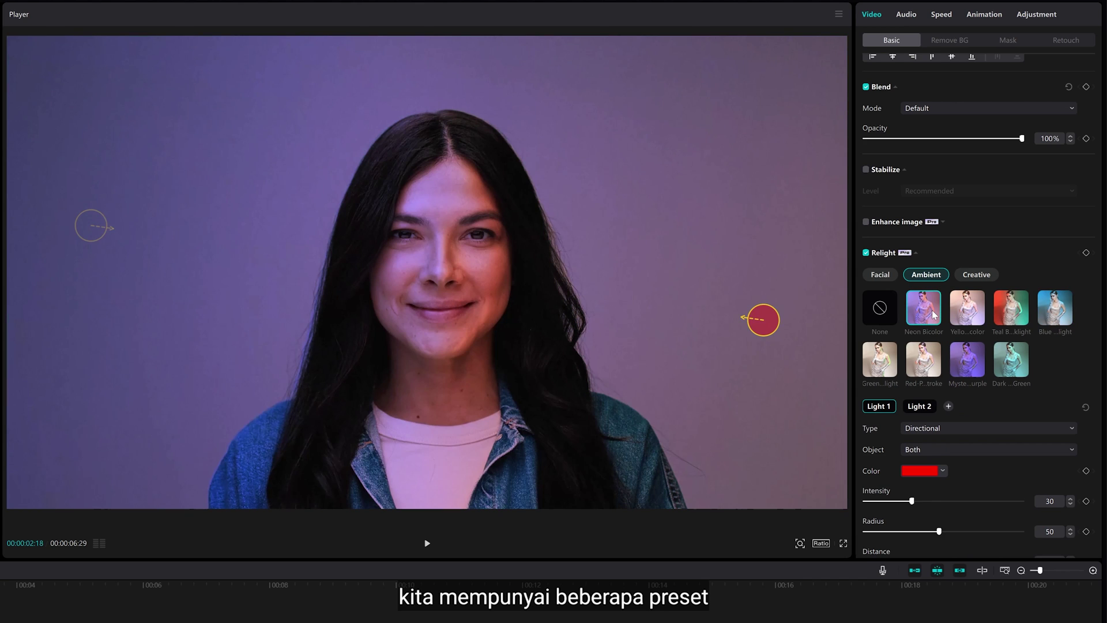
# Recolour Light 1 to pink and Light 2 to blue at intensity 60
pyautogui.click(927, 473)
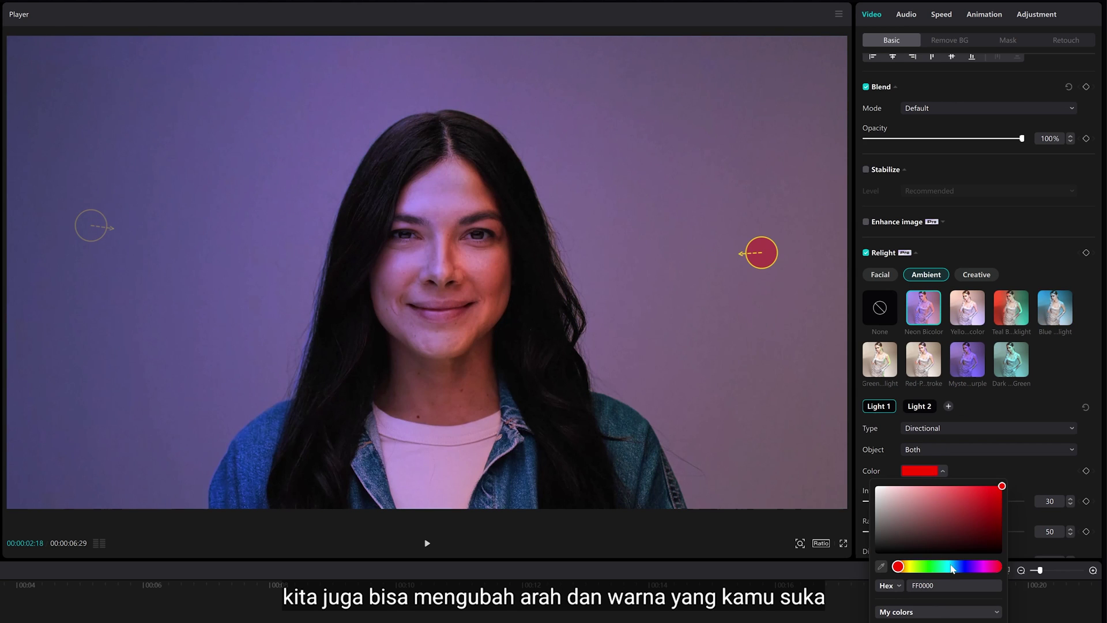
pyautogui.moveTo(951, 569); pyautogui.dragTo(983, 570)
pyautogui.click(1021, 470)
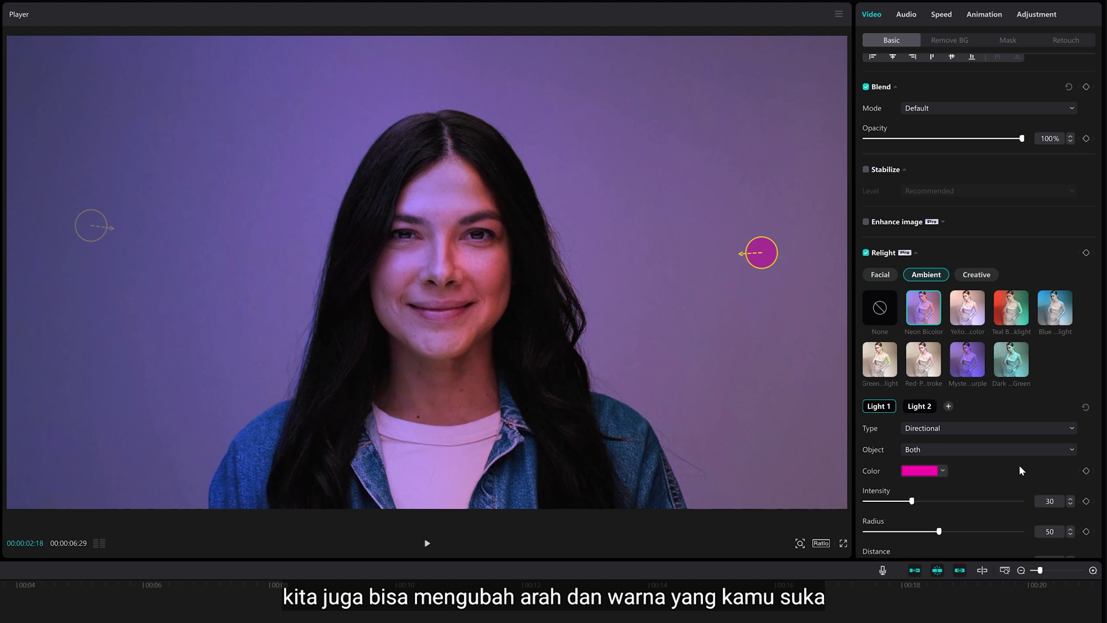
pyautogui.click(920, 470)
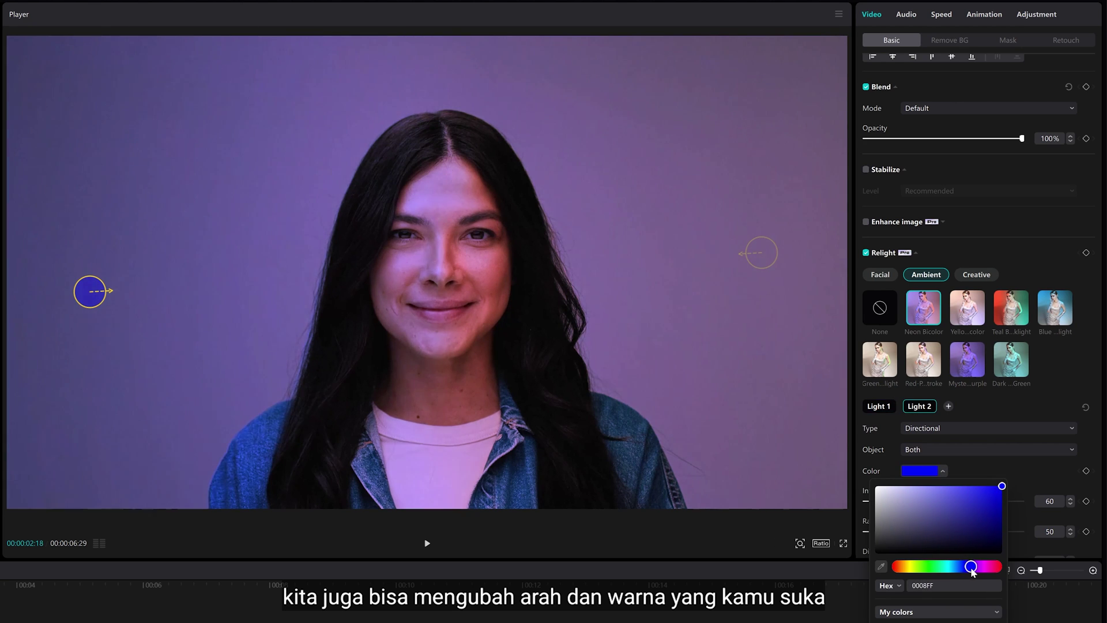
pyautogui.click(975, 570)
pyautogui.click(1021, 469)
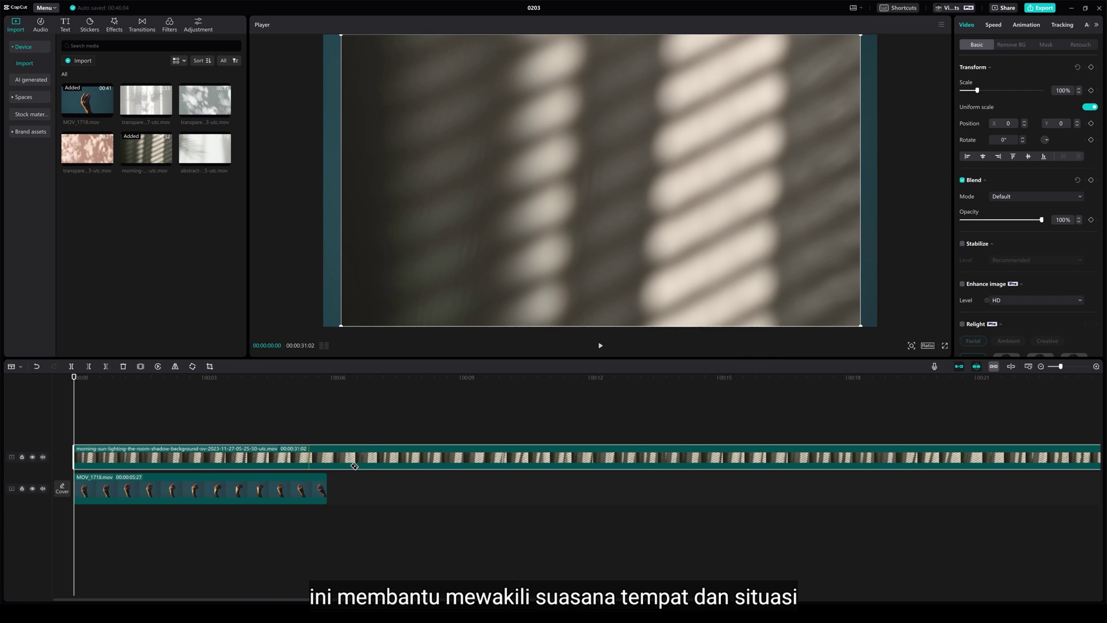
# Delete the extra shadow segment, scale the shadow overlay to 108% and blend it as Overlay
pyautogui.press('Delete')
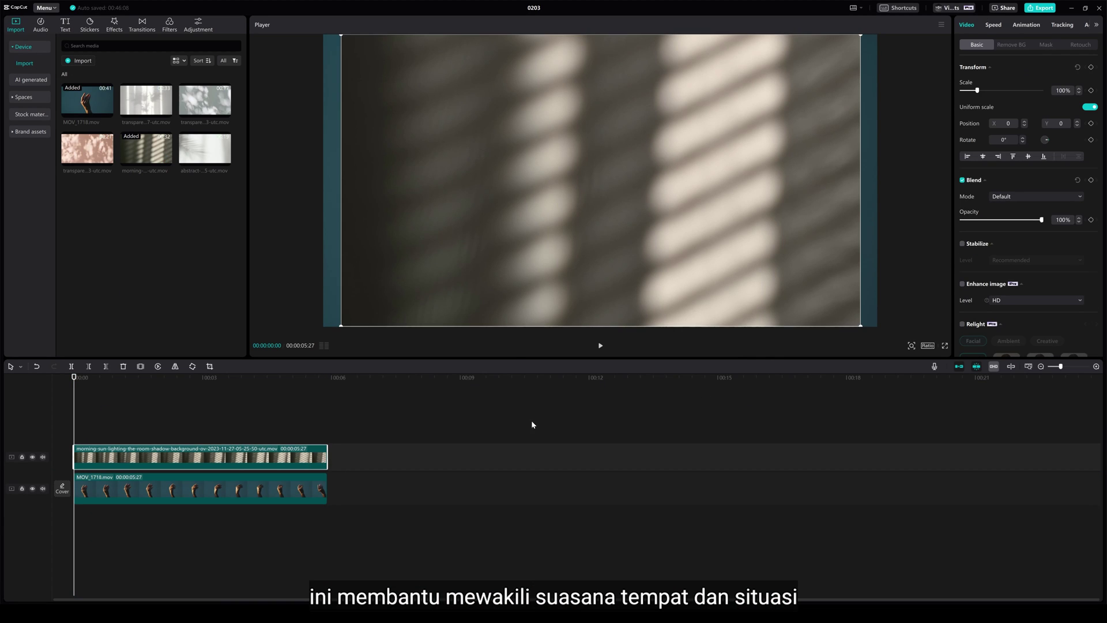
pyautogui.moveTo(860, 326); pyautogui.dragTo(905, 340)
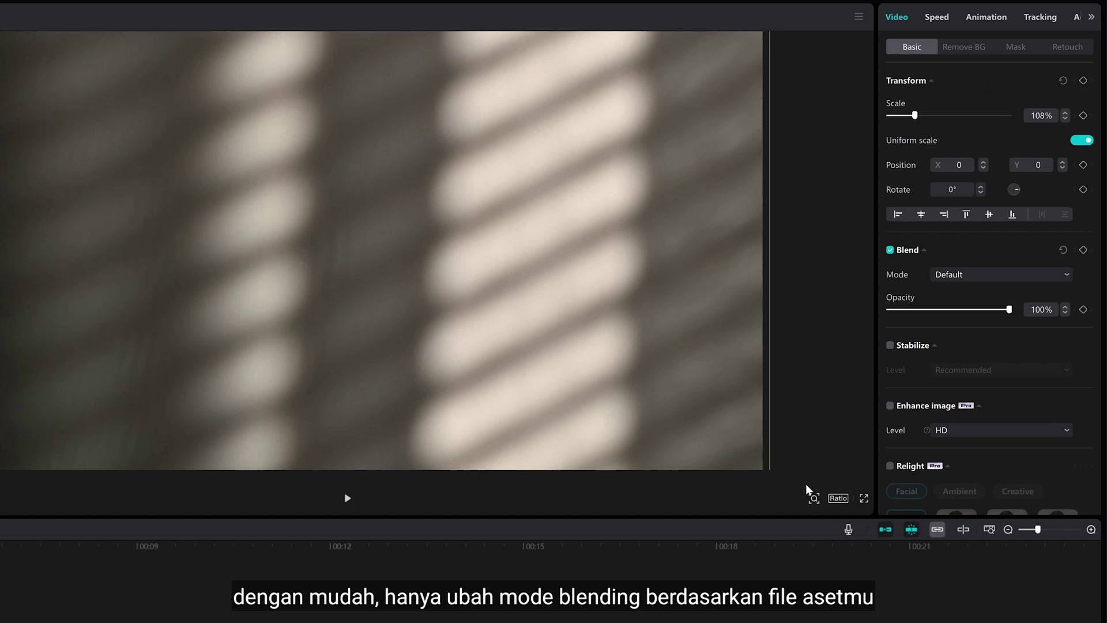
pyautogui.click(988, 283)
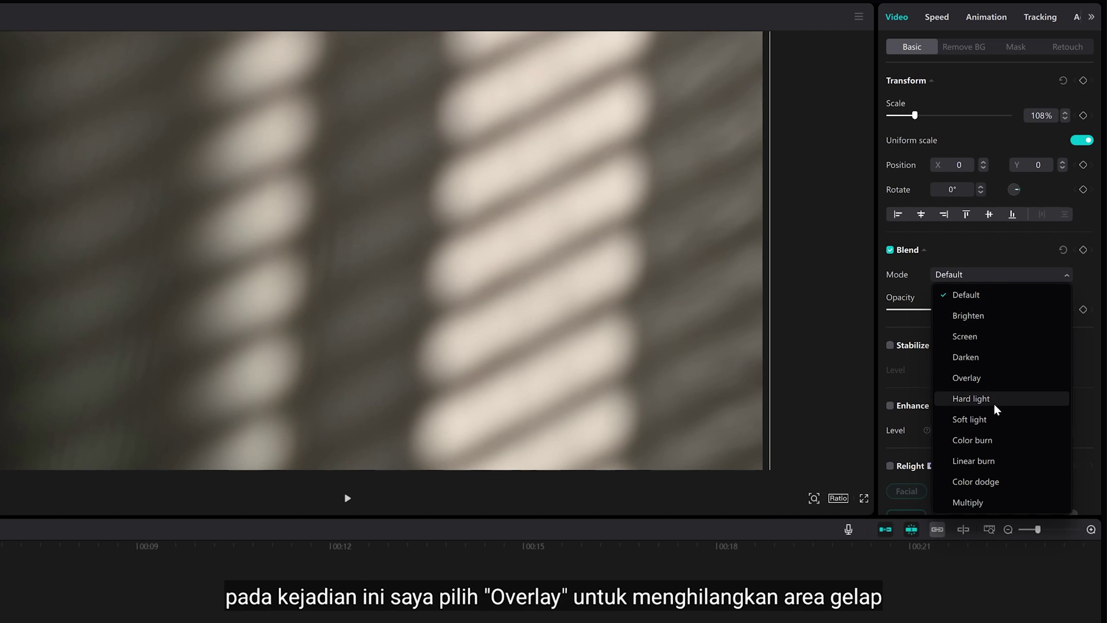
pyautogui.click(993, 380)
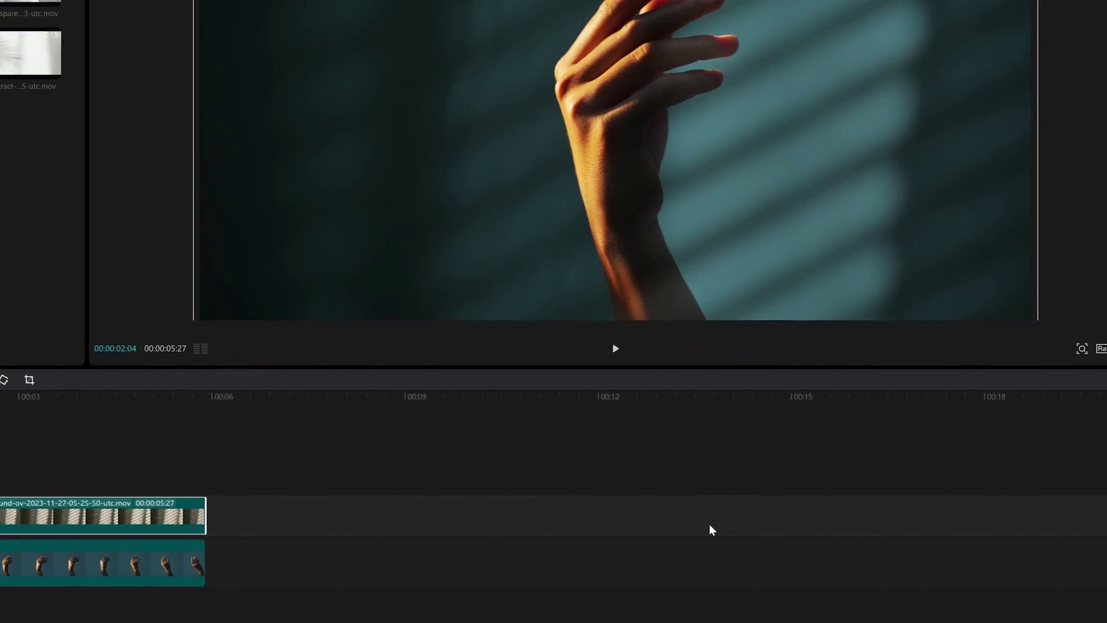
# Copy the hand clip onto a new top track and auto-remove its background
pyautogui.moveTo(91, 575); pyautogui.dragTo(84, 479)
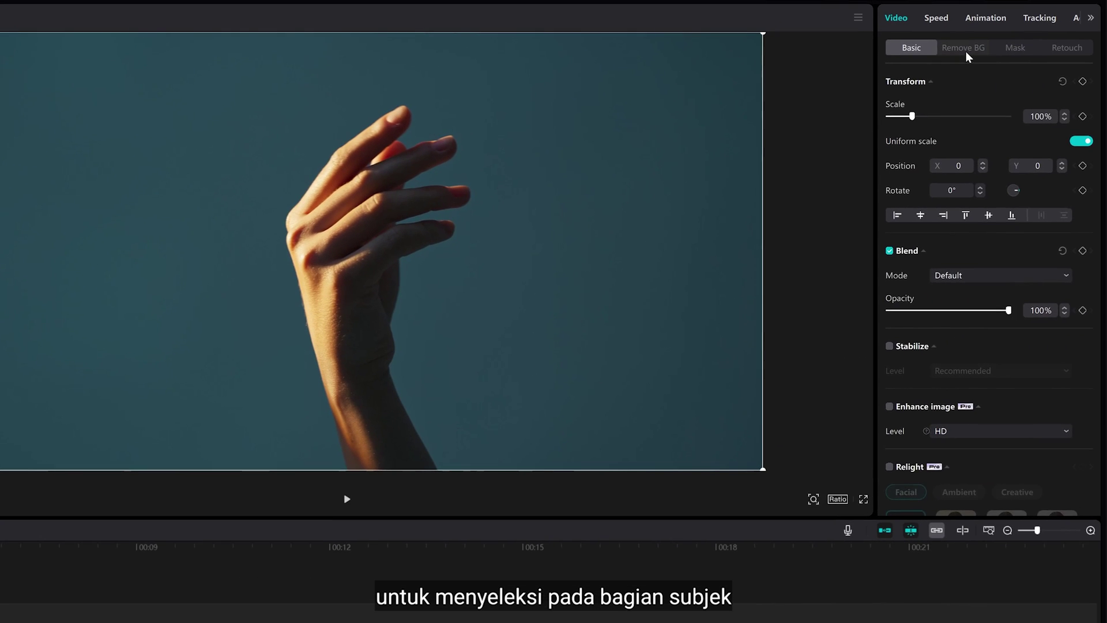
pyautogui.click(1106, 0)
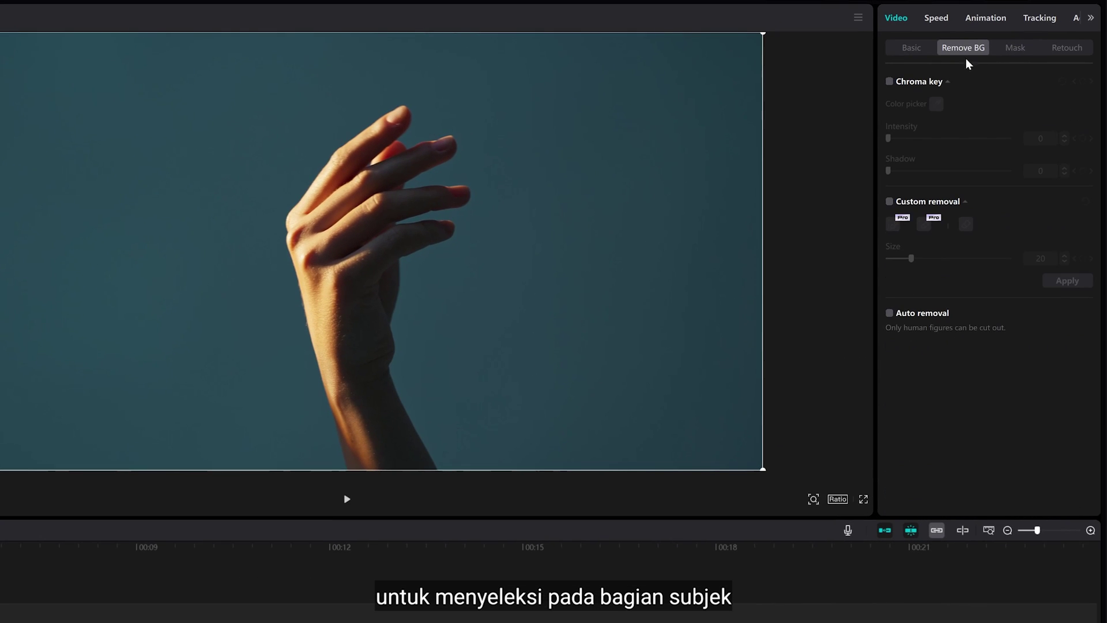
pyautogui.click(889, 314)
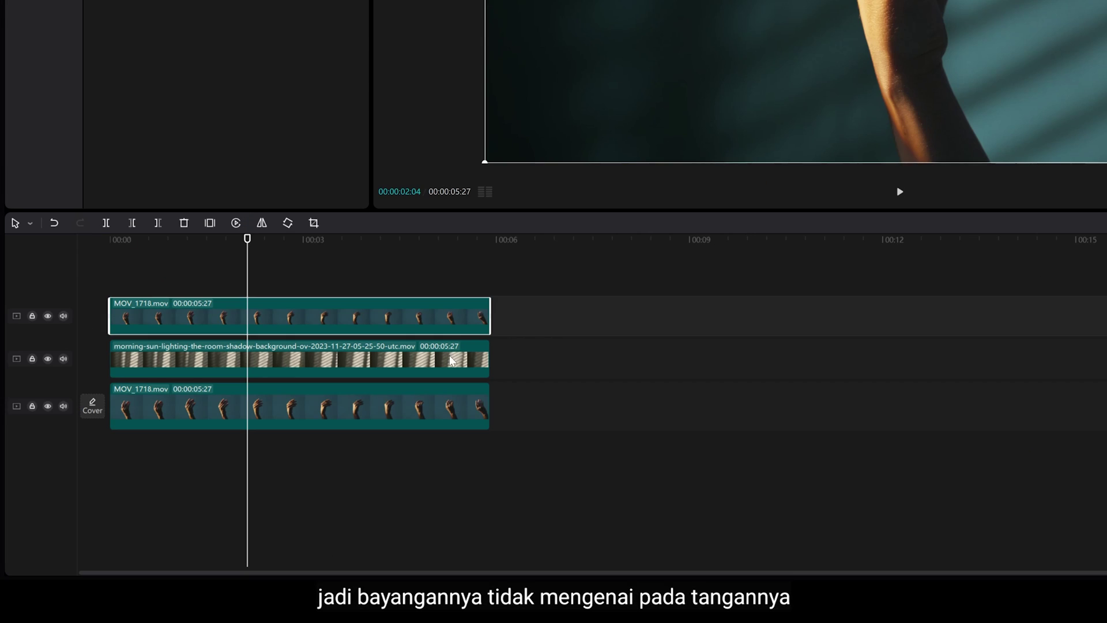
pyautogui.click(451, 360)
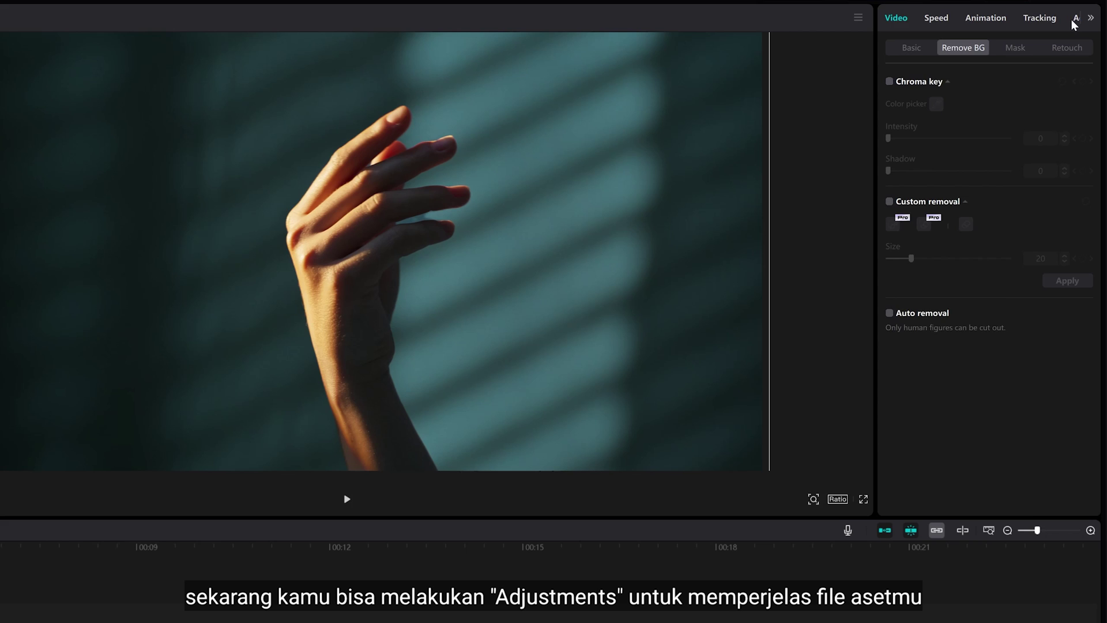
# Set the shadow clip's Saturation to -50, Exposure 14 and Highlight 24
pyautogui.click(1073, 22)
pyautogui.scroll(-5, 971, 240)
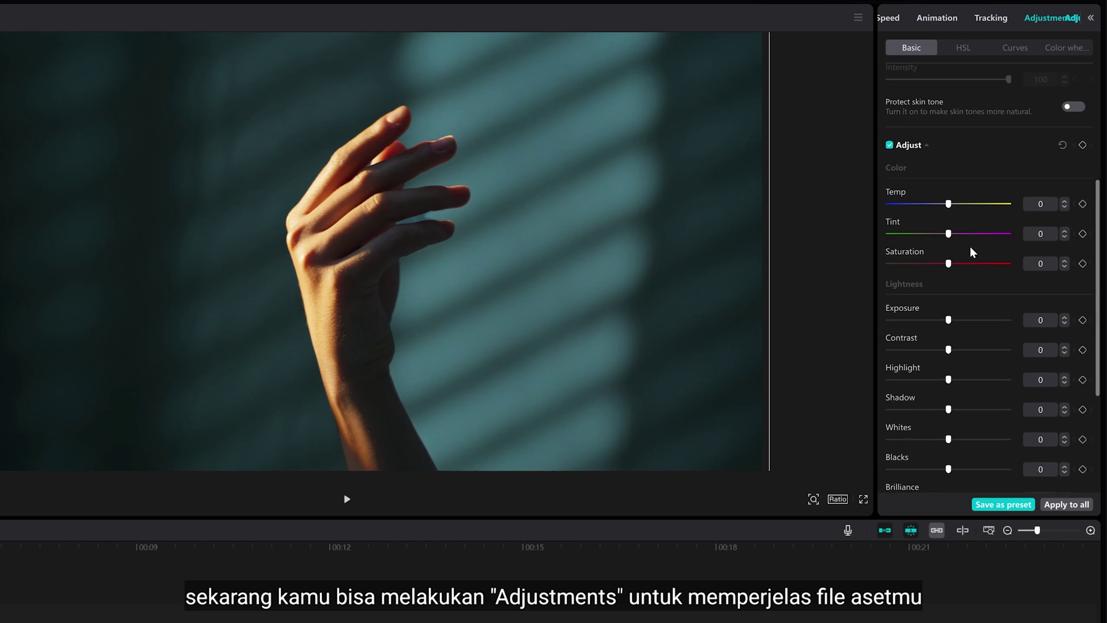
pyautogui.moveTo(948, 283); pyautogui.dragTo(965, 284)
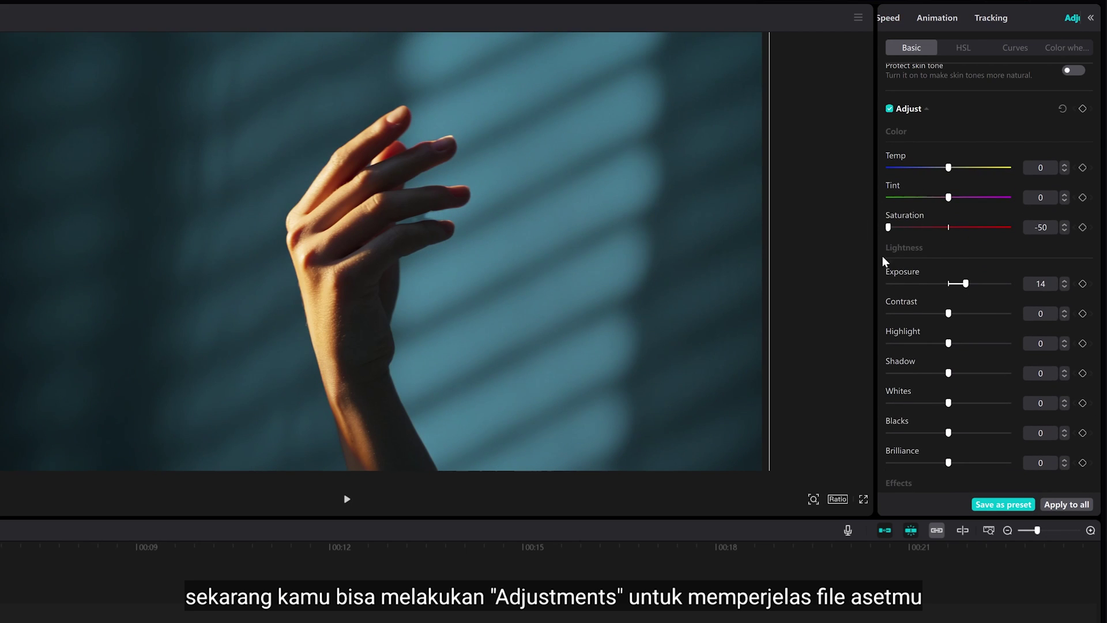
pyautogui.moveTo(948, 343); pyautogui.dragTo(978, 344)
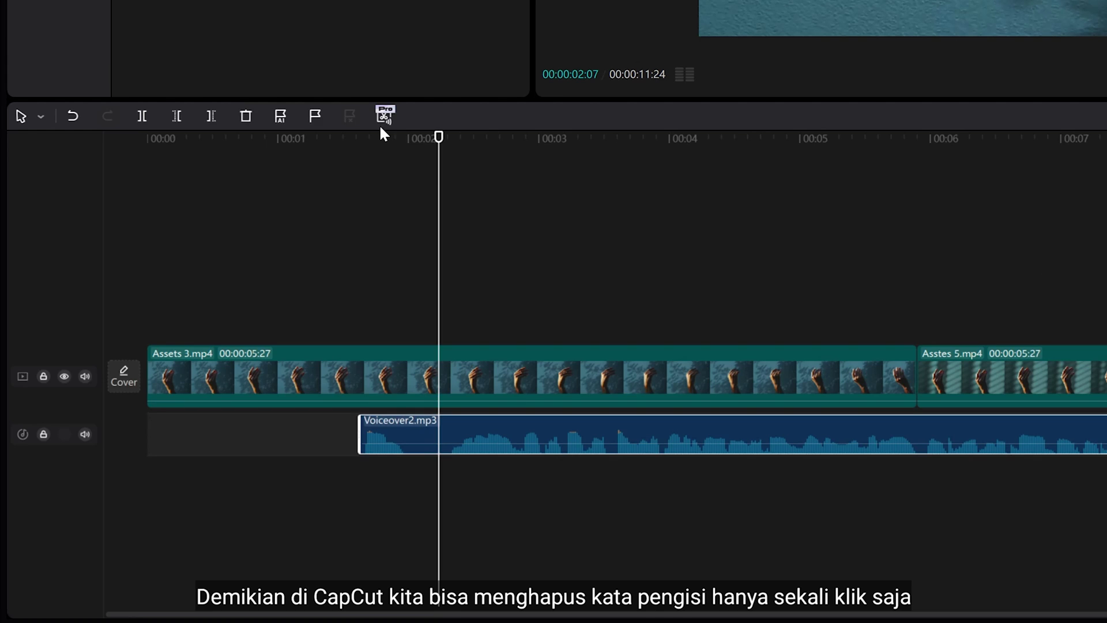
# Detect and delete the filler words in the voiceover
pyautogui.click(380, 119)
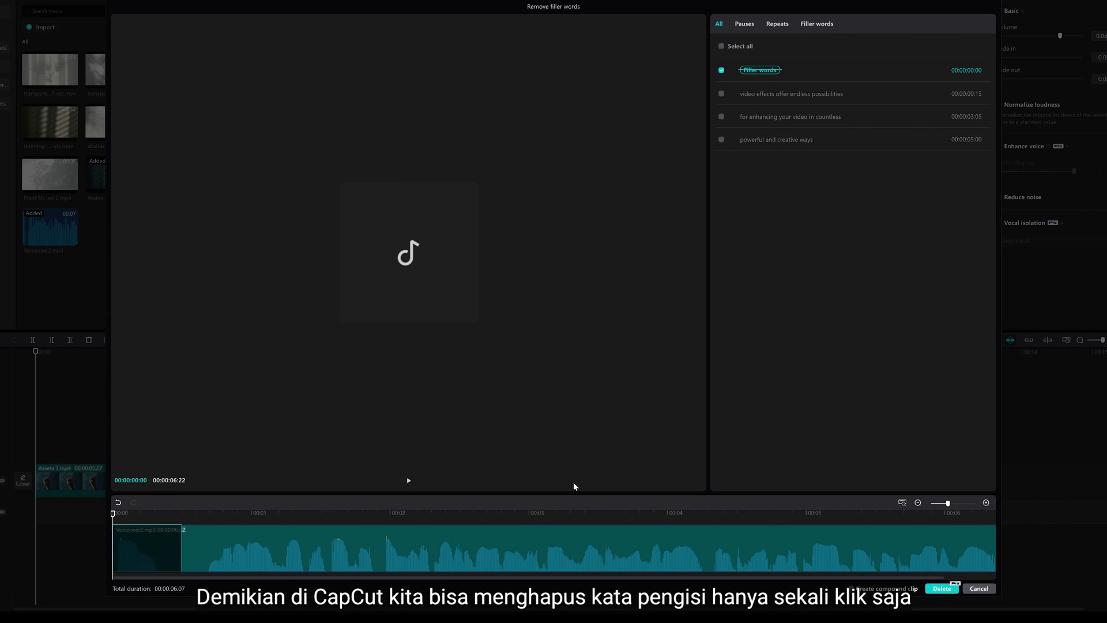
pyautogui.click(941, 588)
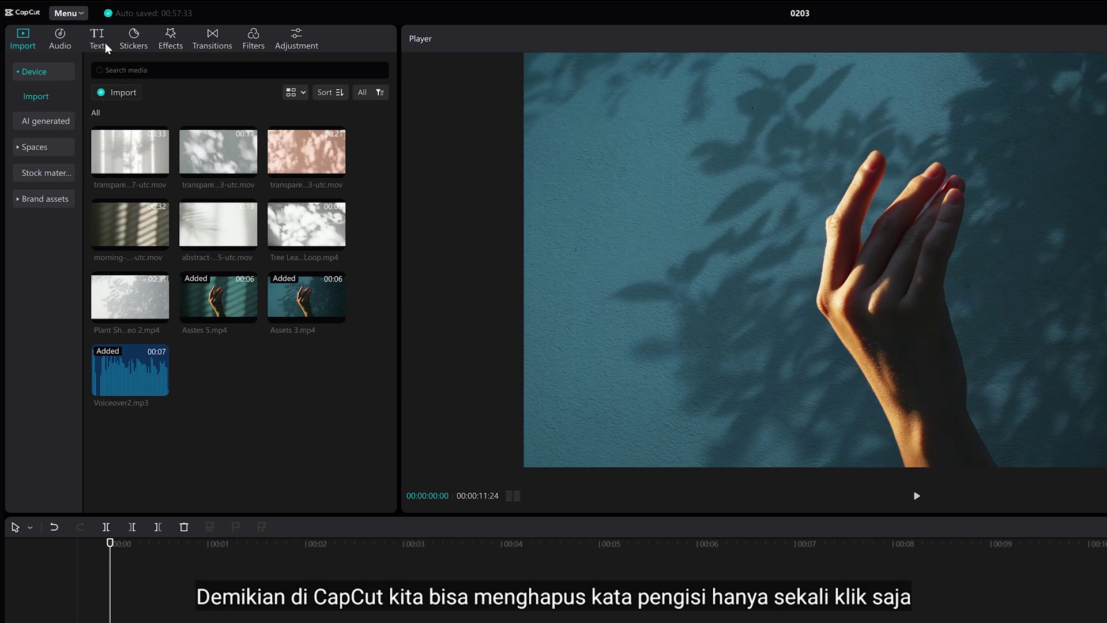
pyautogui.click(101, 38)
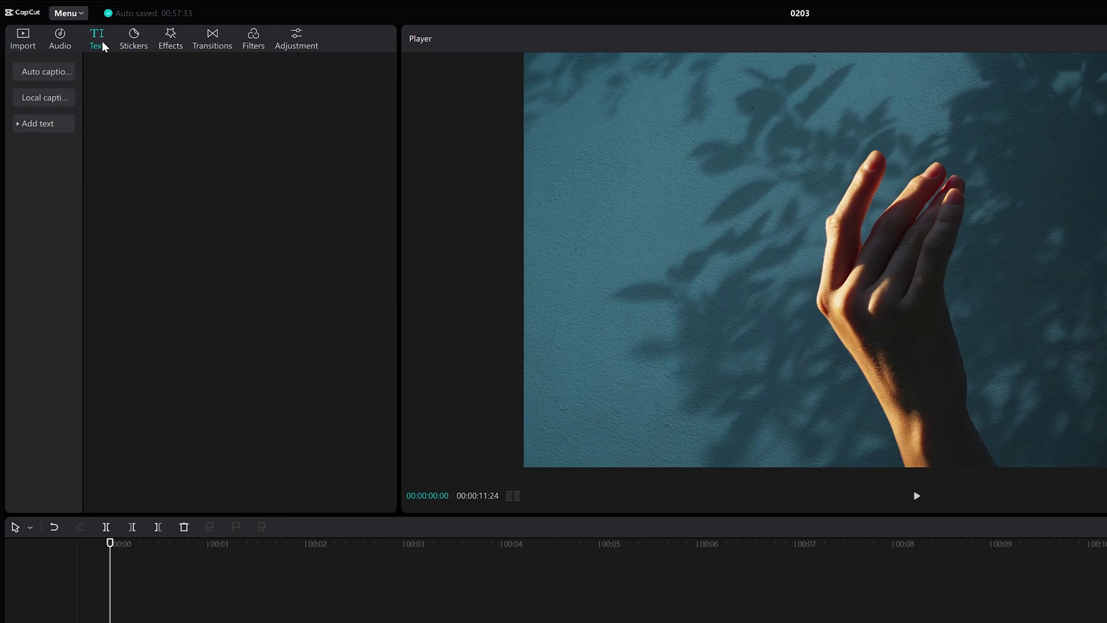
# Generate English auto captions, apply a bold yellow italic word-by-word template, and preview playback
pyautogui.click(43, 77)
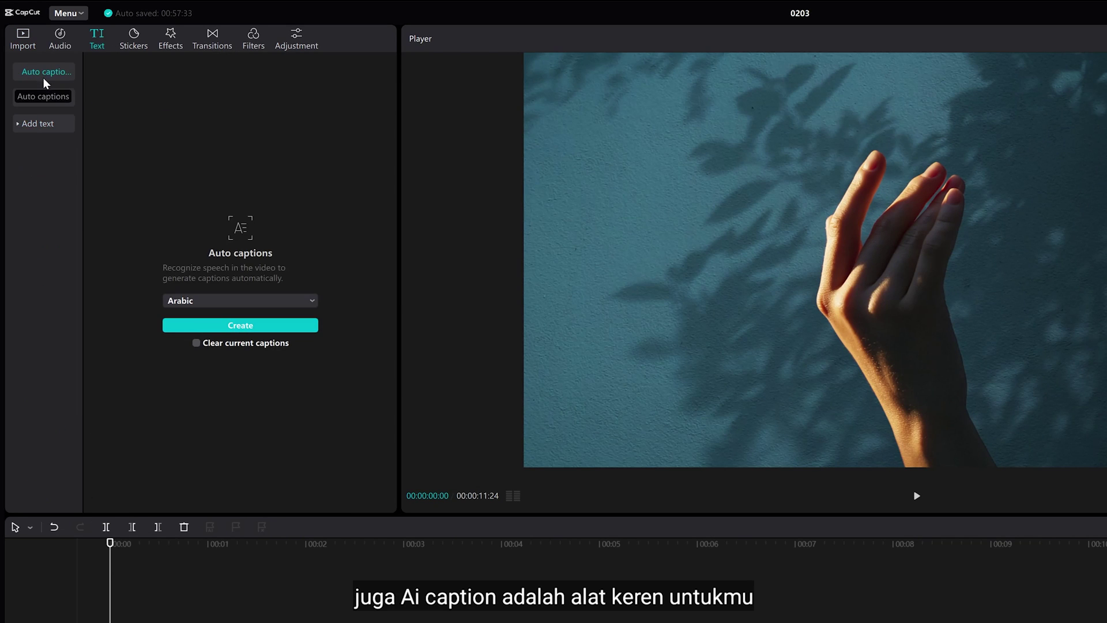
pyautogui.click(228, 301)
pyautogui.click(237, 427)
pyautogui.click(268, 328)
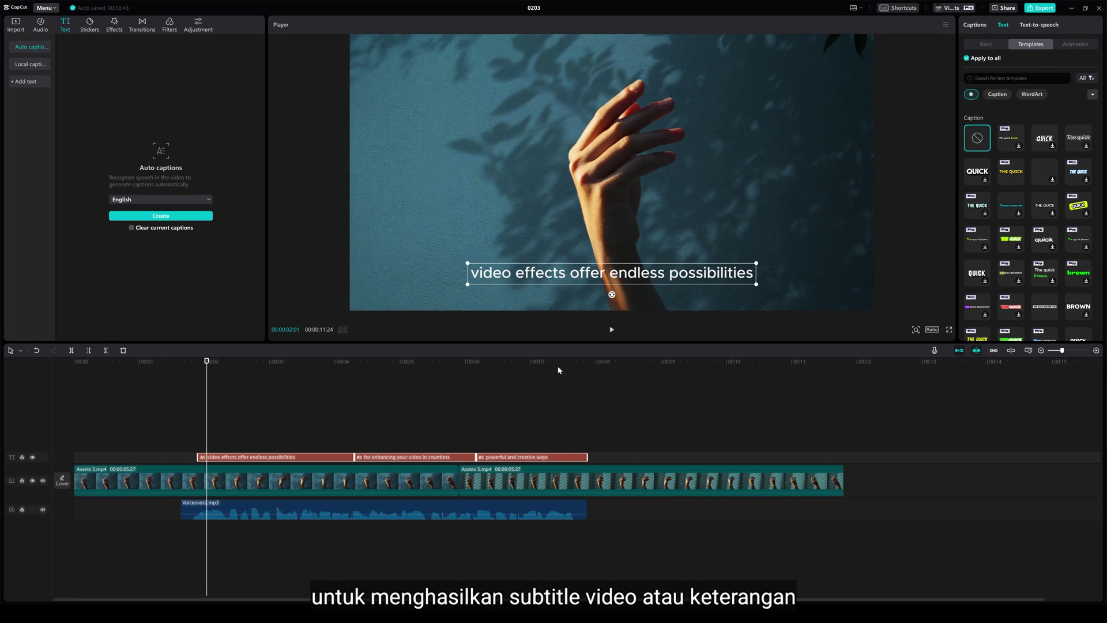
pyautogui.click(1011, 147)
pyautogui.click(611, 329)
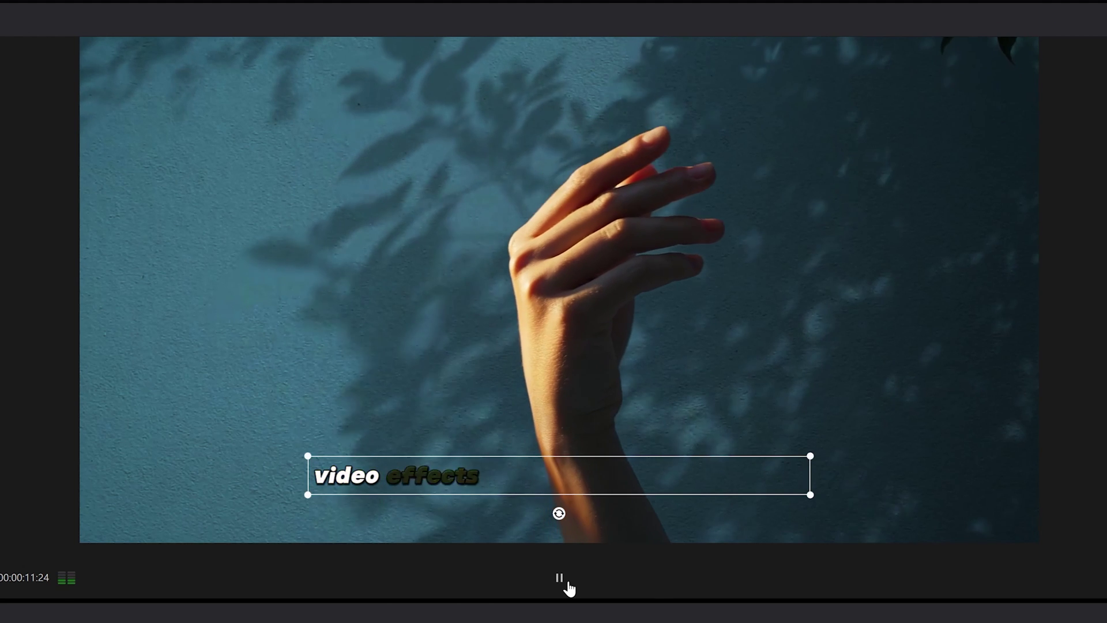